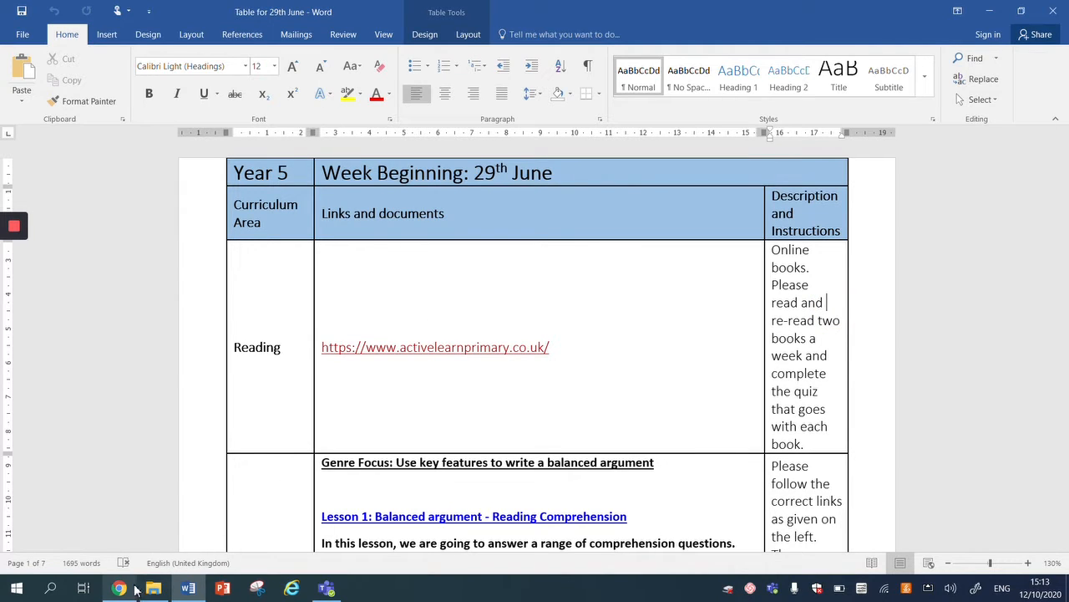
Switch to Teams and start an announcement headlined "Home learning WB 12th October" in the General channel of the TEST Golden Eagle Y5 team.
click(326, 589)
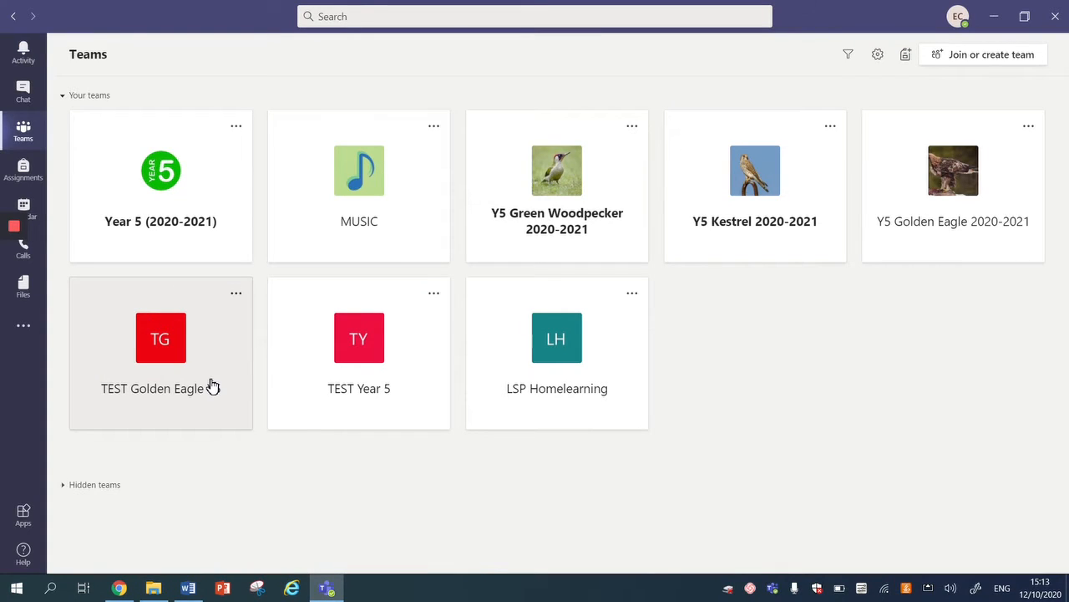
click(169, 365)
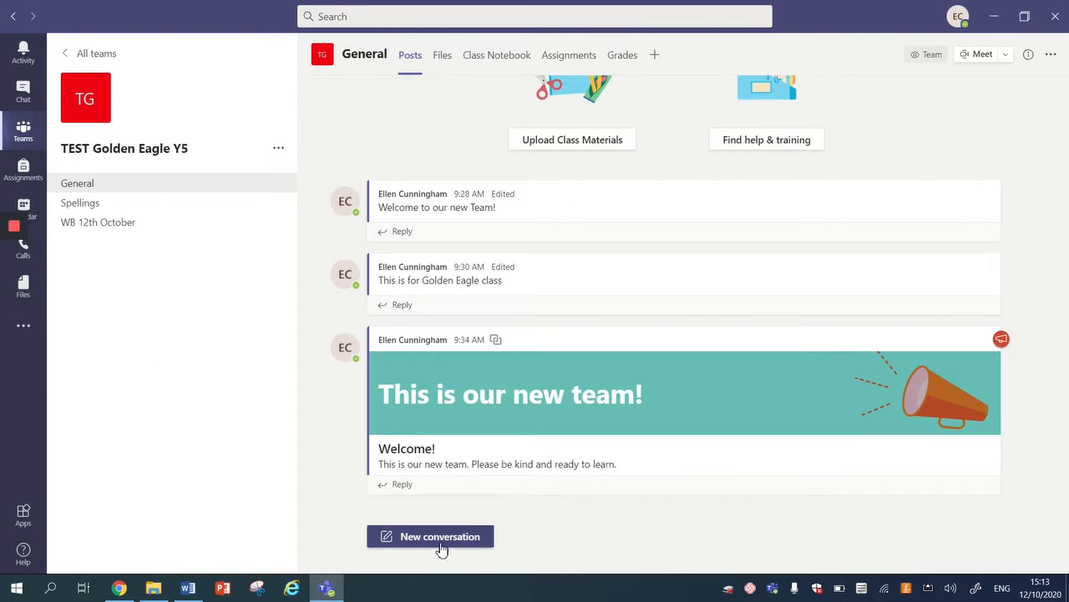
click(439, 539)
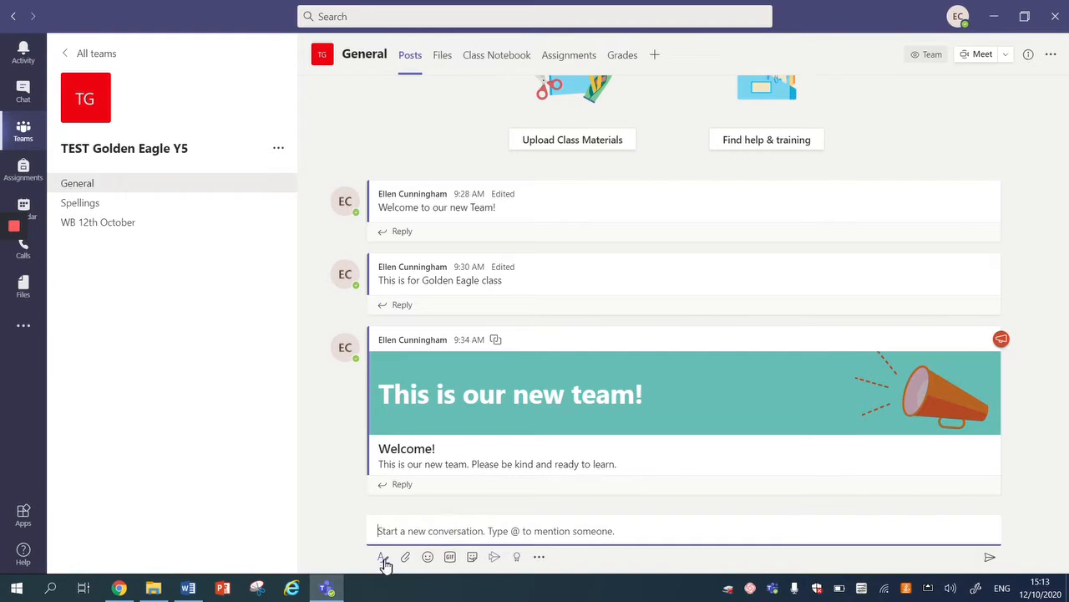
click(383, 557)
click(428, 414)
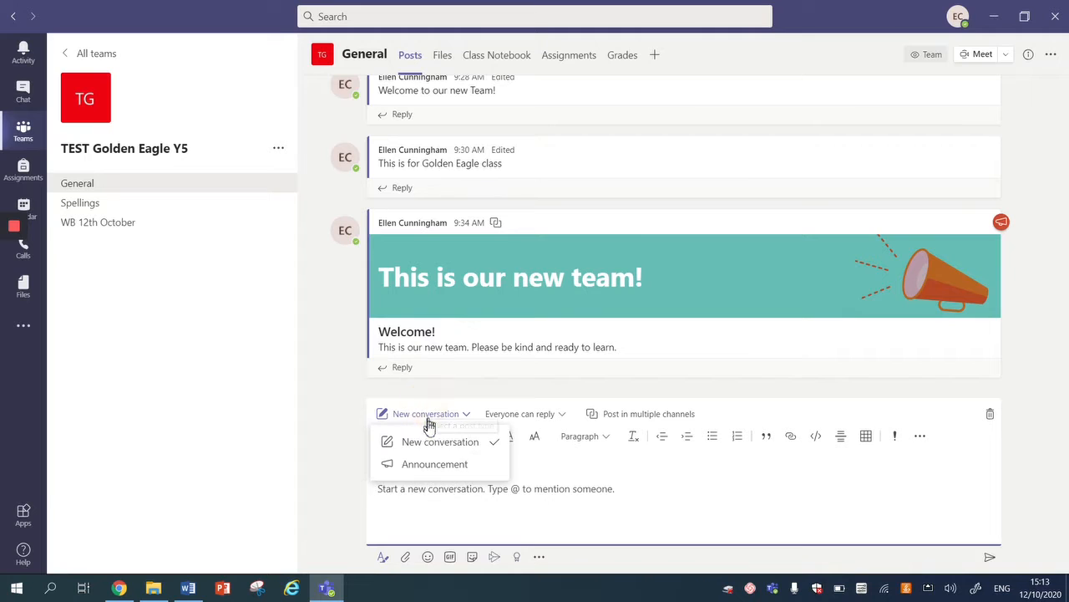
click(442, 465)
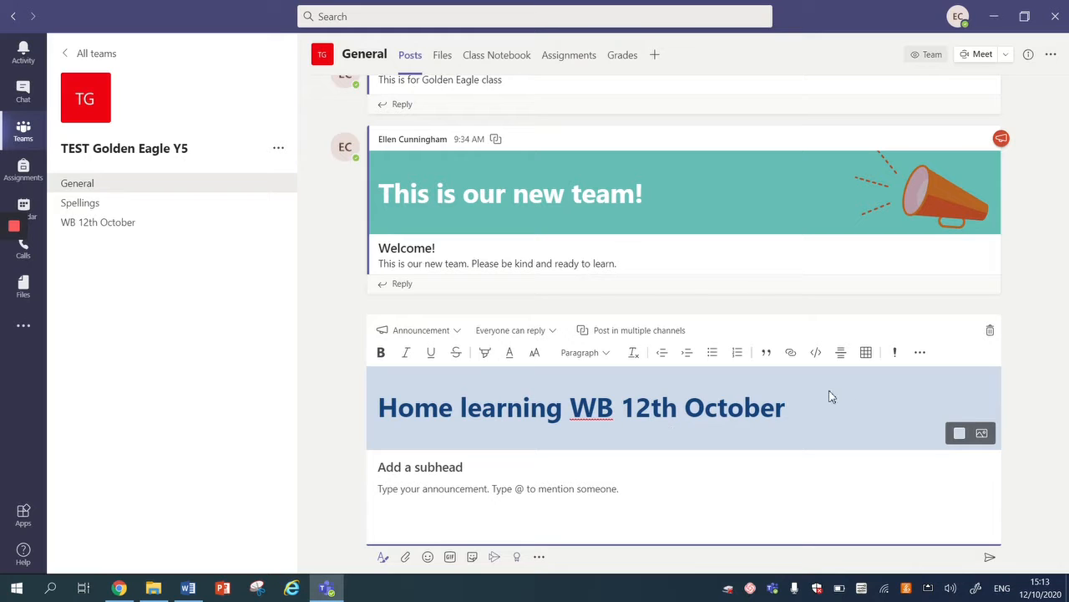
Set the announcement headline's background to the dark illustration with school supplies from the General category.
click(987, 438)
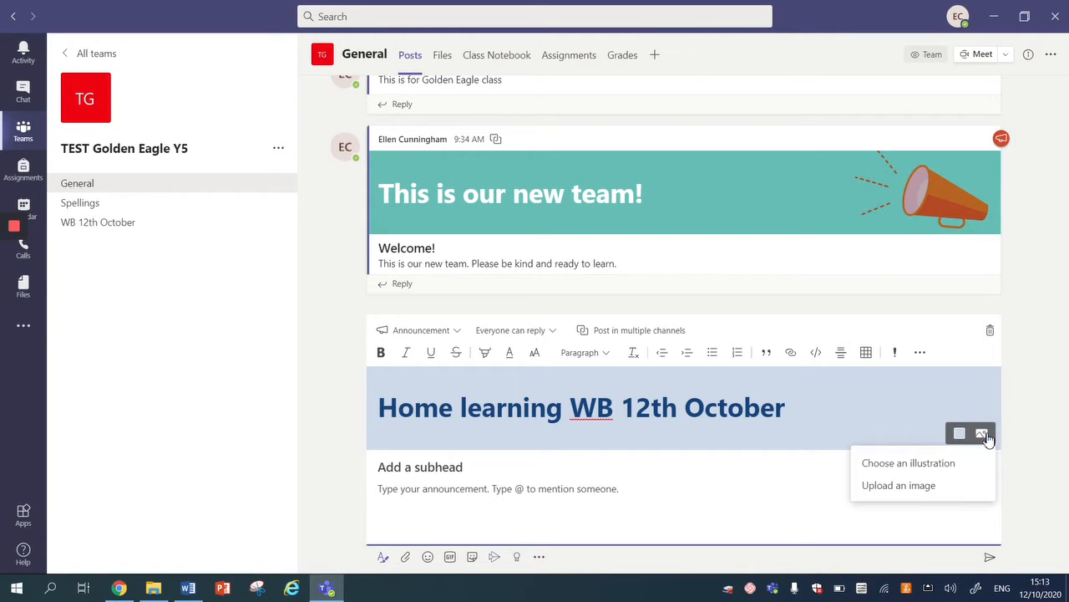
click(920, 462)
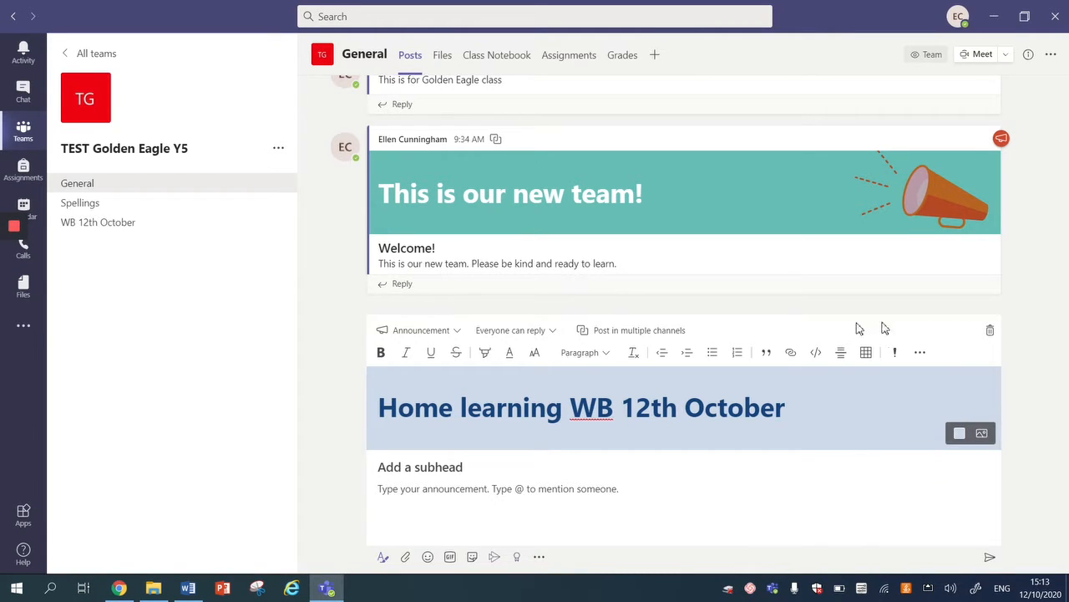
scroll(525, 275, down, 1)
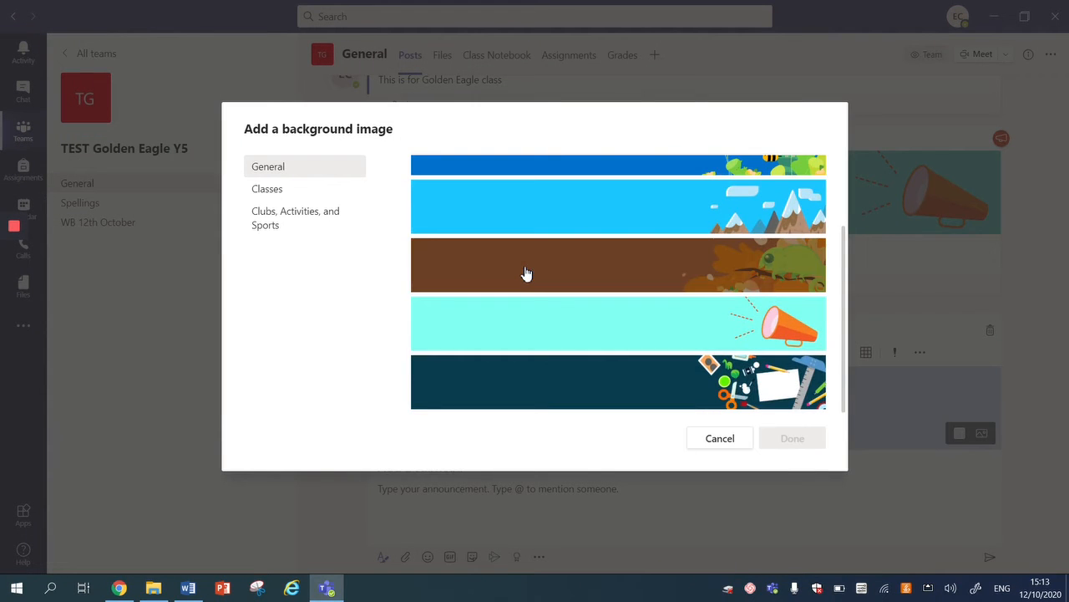
click(728, 387)
click(794, 440)
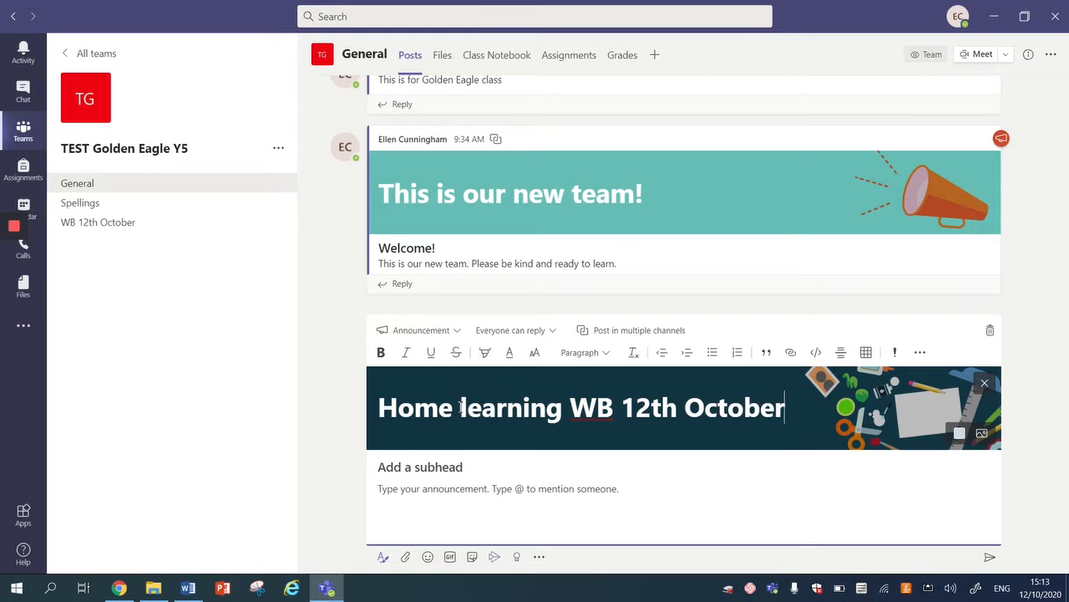
Switch to Word, copy the entire home learning table from "Table for 29th June", and return to Teams.
click(187, 588)
click(222, 154)
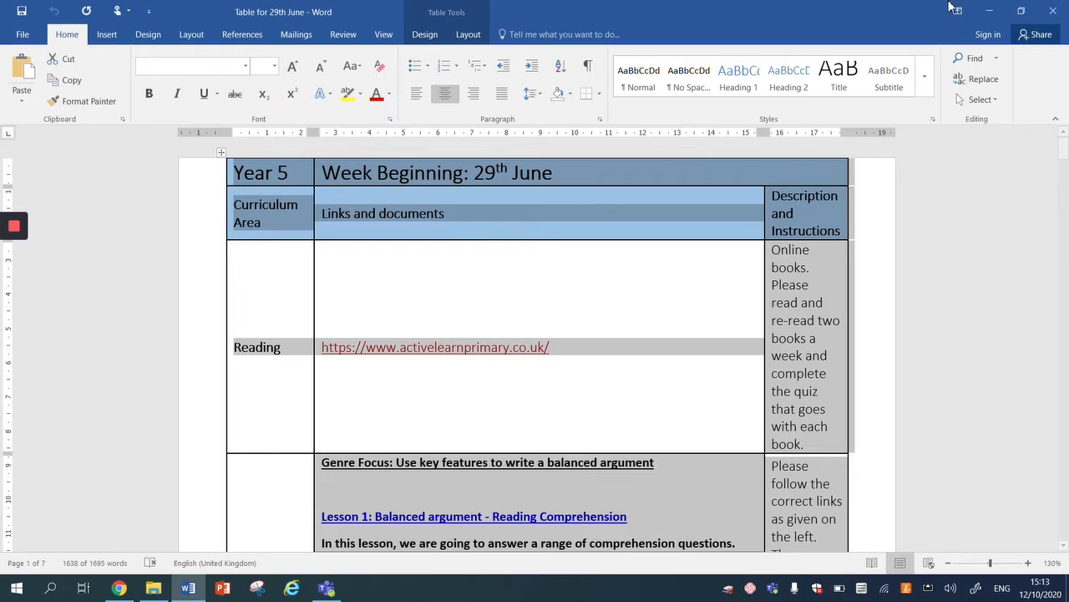
right_click(223, 152)
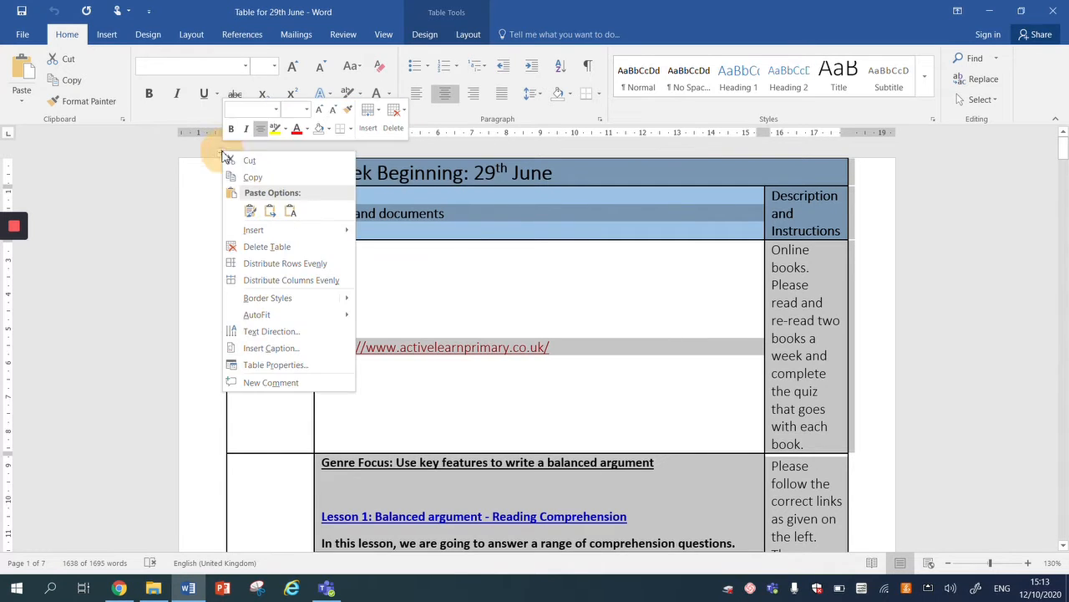
click(253, 174)
click(994, 10)
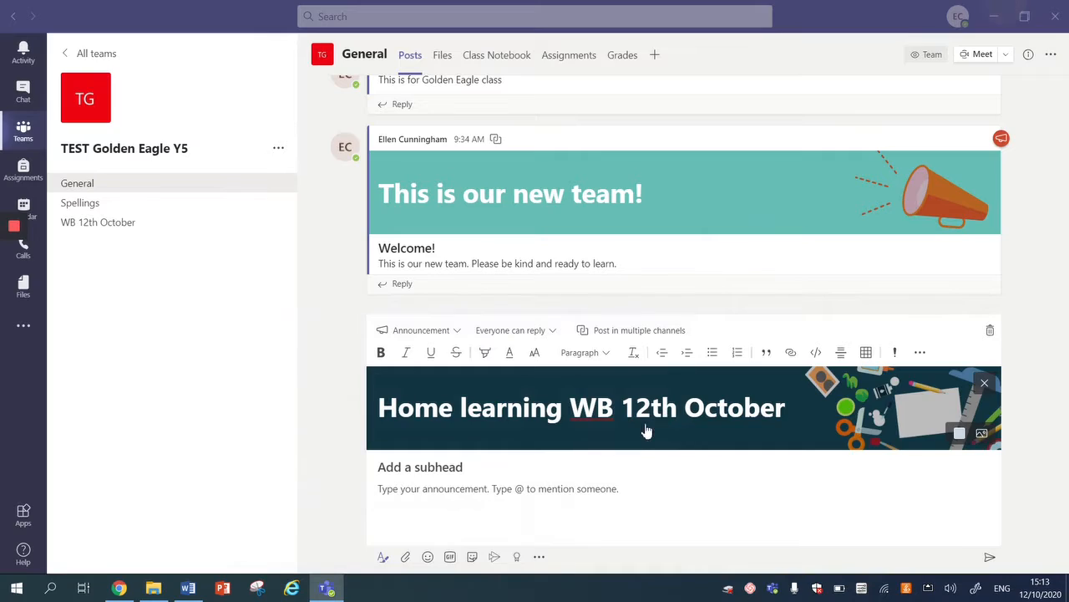
Paste the copied table into the announcement body and remove the ActiveLearn link preview.
click(460, 496)
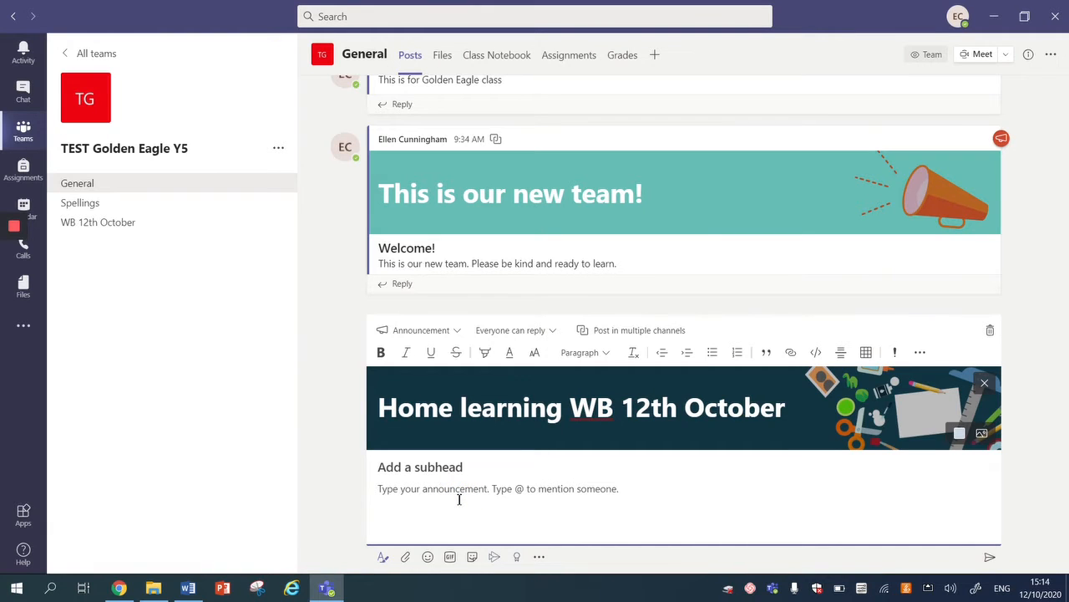
key(ctrl+v)
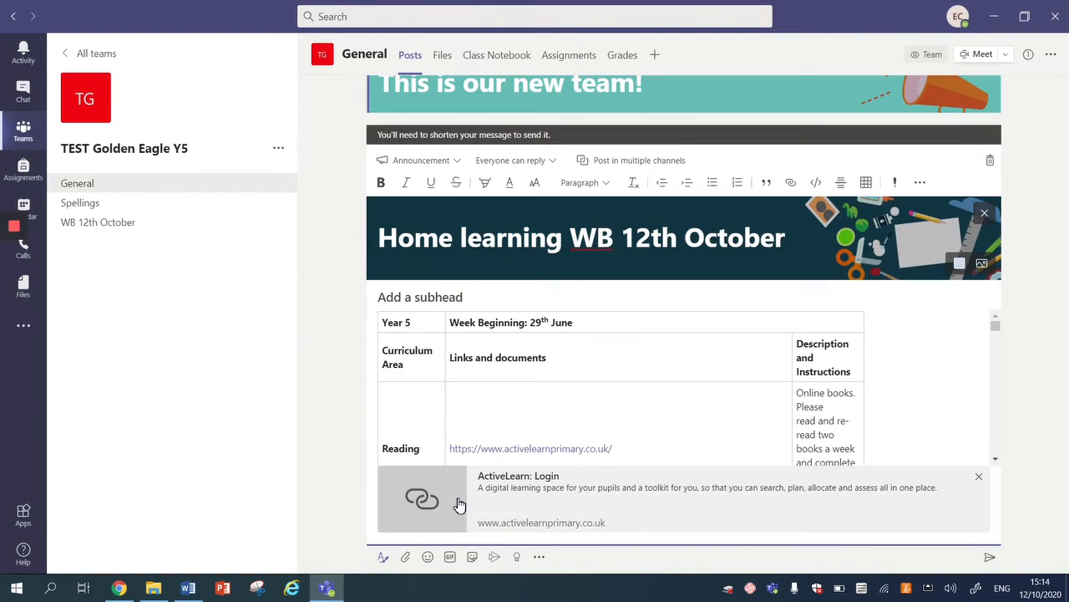
click(978, 477)
Delete the contents of the pasted table from the Science row to the end to shorten the message.
scroll(819, 401, down, 10)
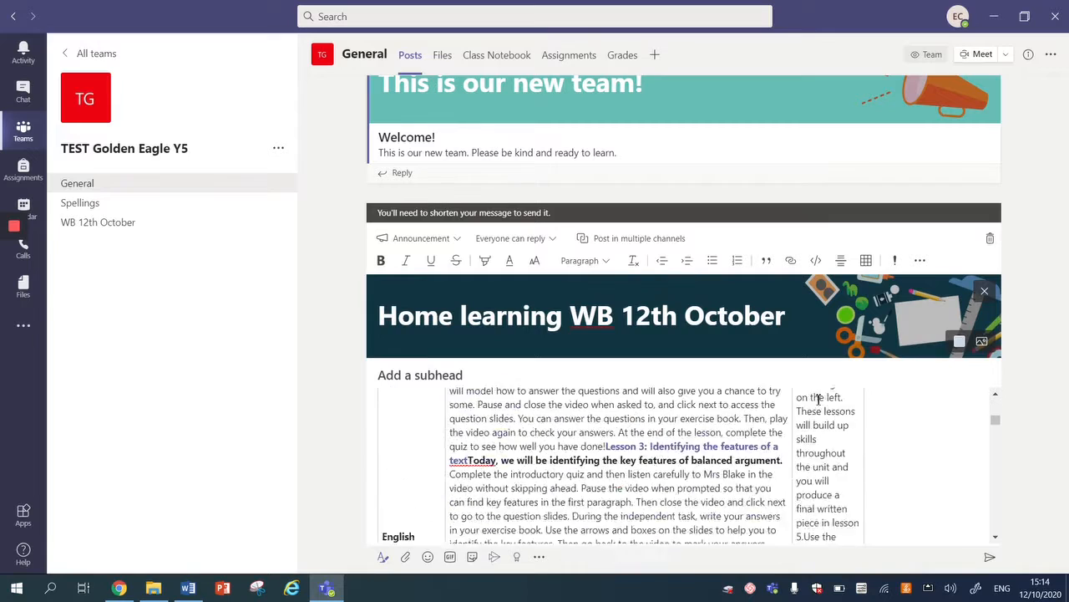
scroll(819, 399, down, 10)
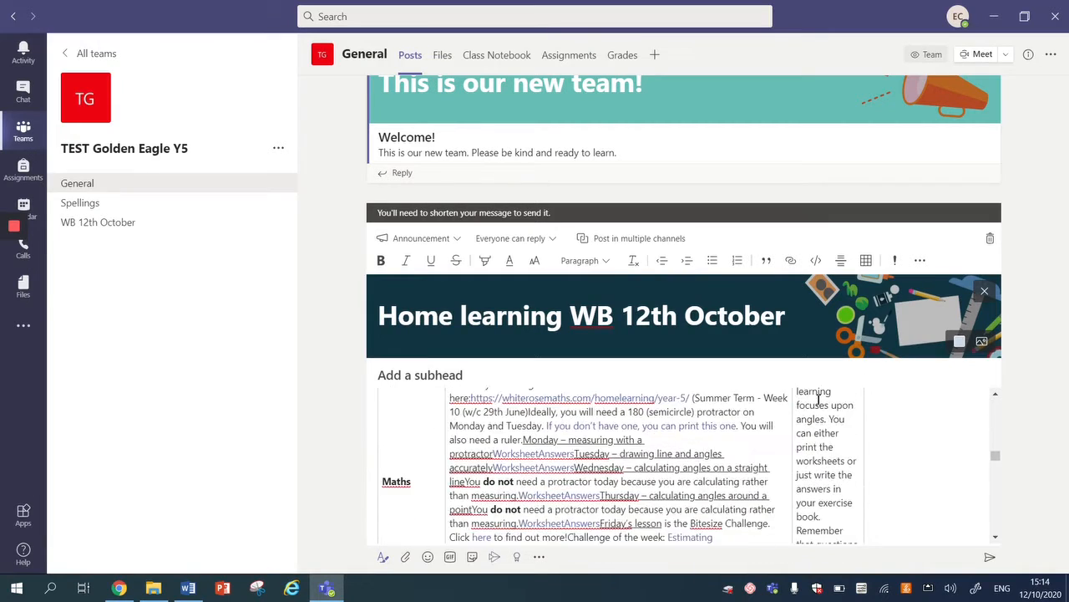
scroll(819, 399, down, 5)
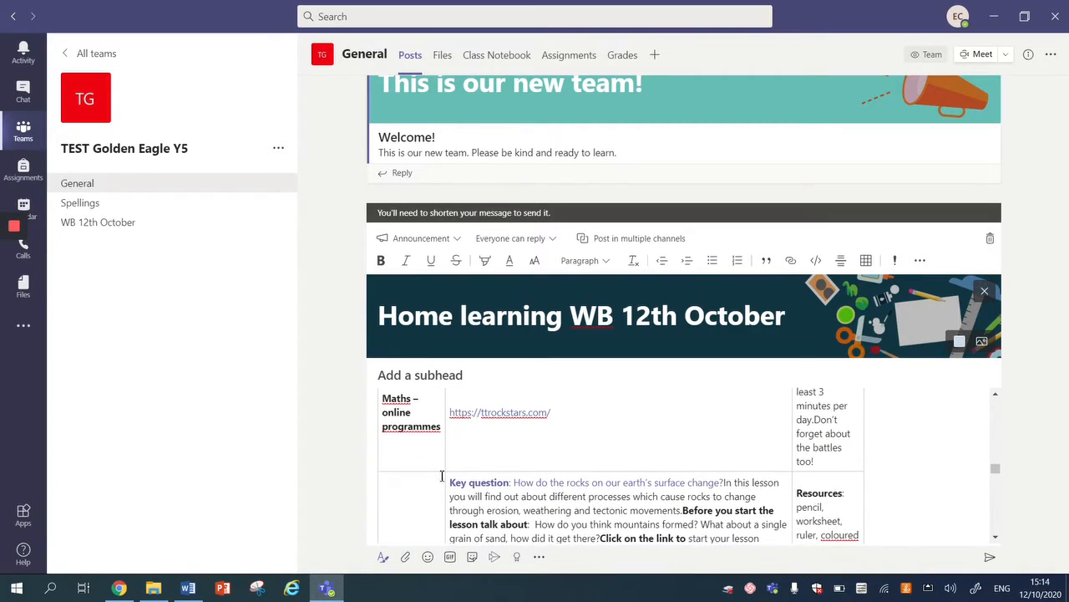
click(413, 525)
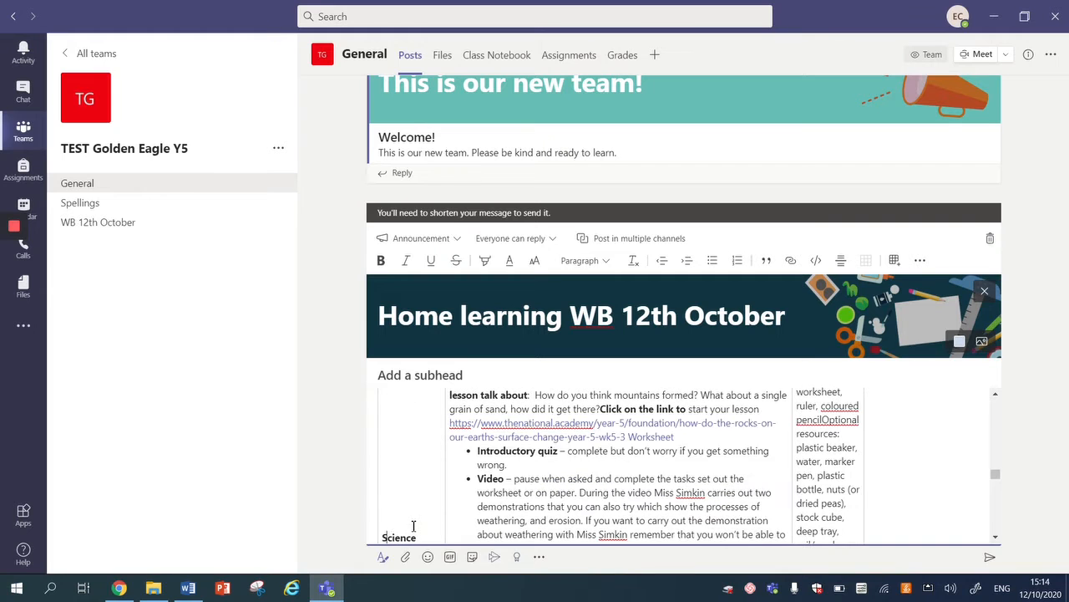
key(shift+Right)
key(shift+Right)
key(shift+Right)
key(shift+Right)
key(shift+Right)
key(shift+Right)
key(shift+Right)
key(shift+Right)
key(shift+Right)
key(shift+Right)
key(shift+Right)
key(shift+Right)
key(shift+Right)
key(shift+Right)
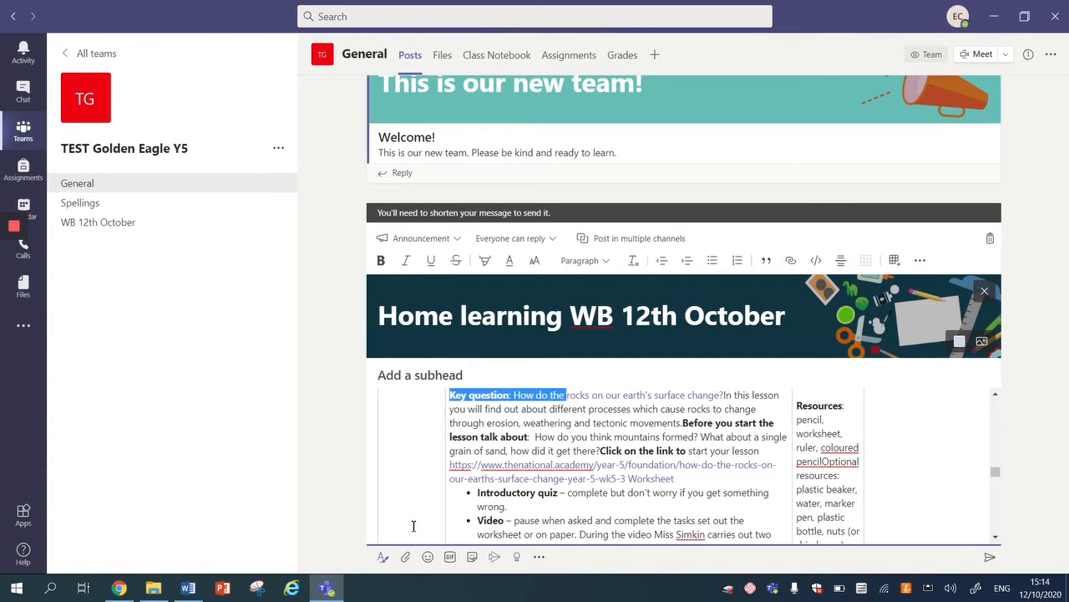
key(shift+Down)
key(shift+Down)
key(shift+Down)
key(shift+Down)
key(shift+Down)
key(shift+Down)
key(shift+Down)
key(shift+Down)
key(shift+Down)
key(shift+Down)
key(shift+Down)
key(shift+Down)
key(shift+Down)
key(shift+Down)
key(shift+Down)
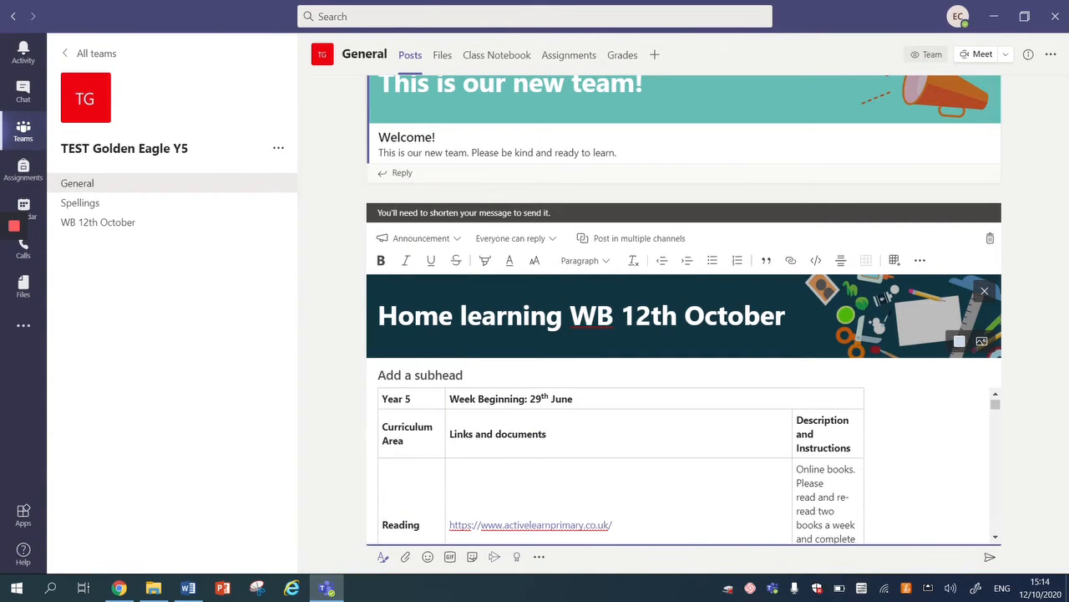
key(BackSpace)
Delete the empty row below the "Maths – online programmes" row of the table.
scroll(513, 494, down, 10)
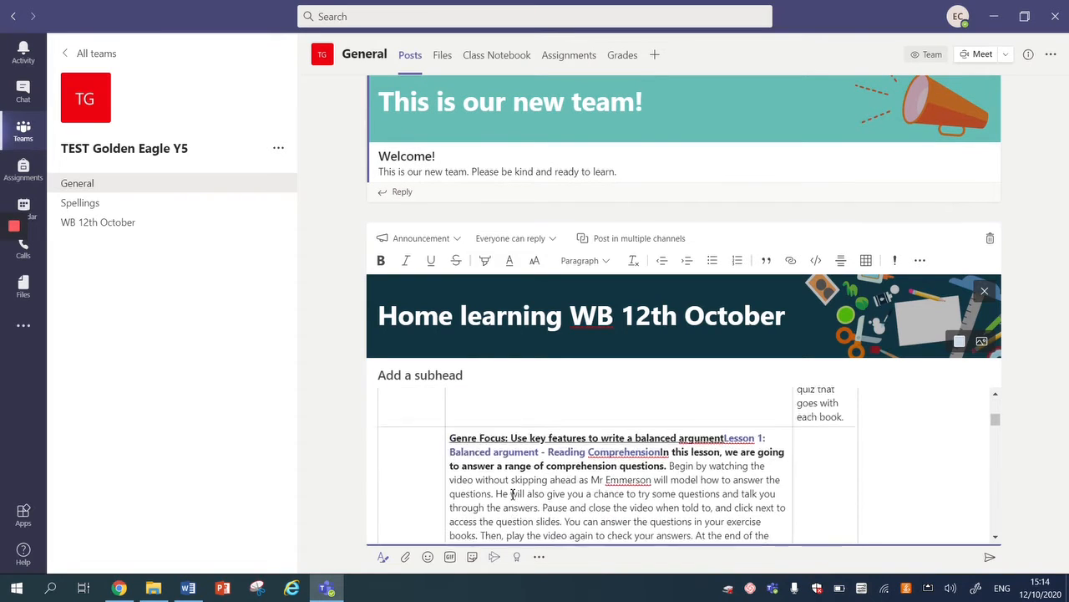
scroll(515, 491, down, 10)
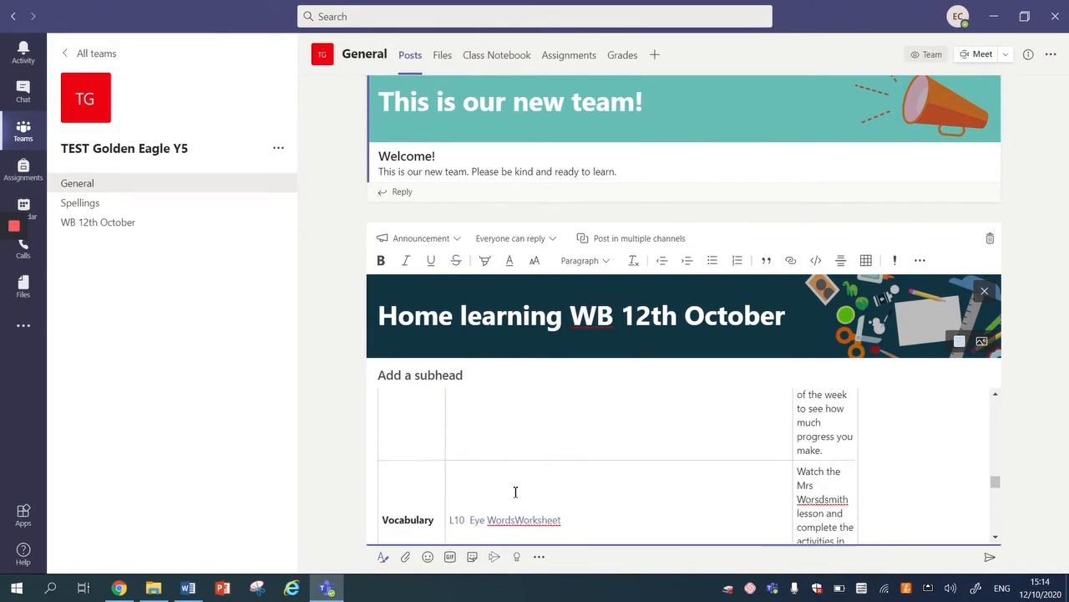
scroll(515, 492, down, 8)
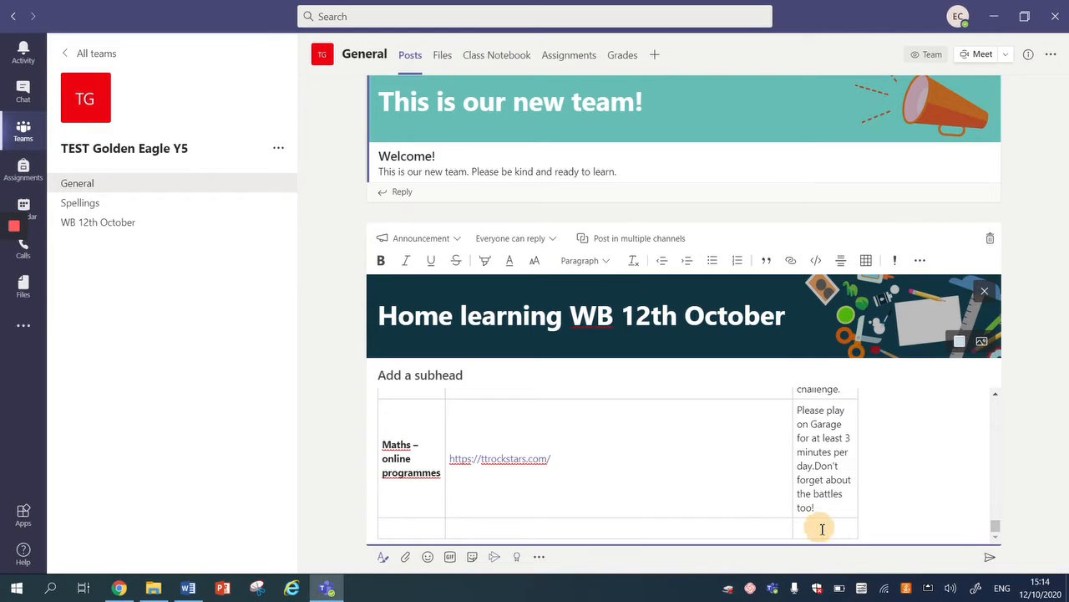
right_click(822, 530)
click(407, 526)
click(921, 262)
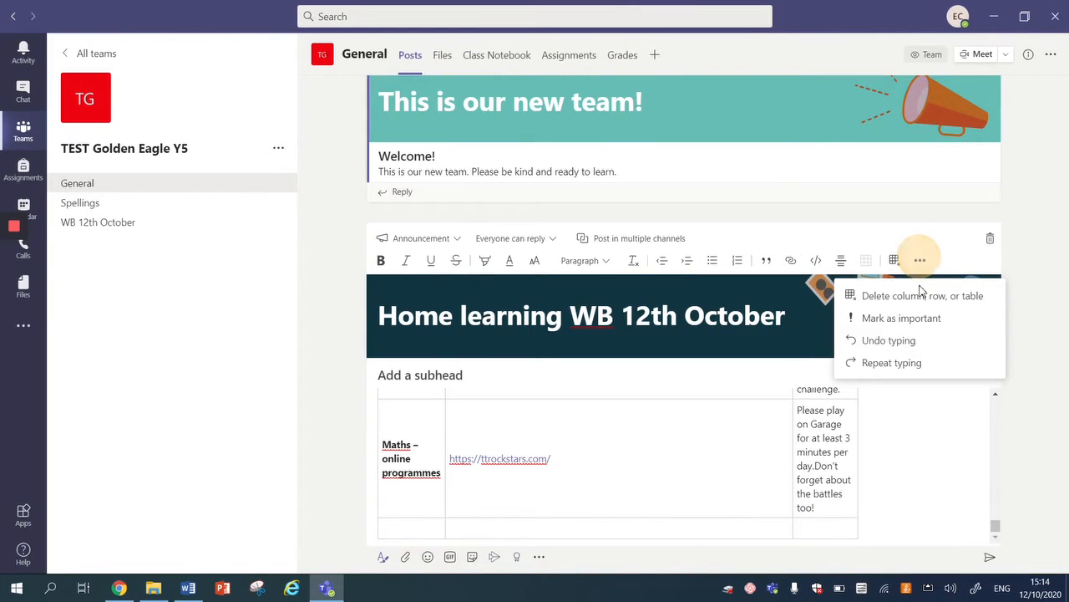
mouse_move(922, 300)
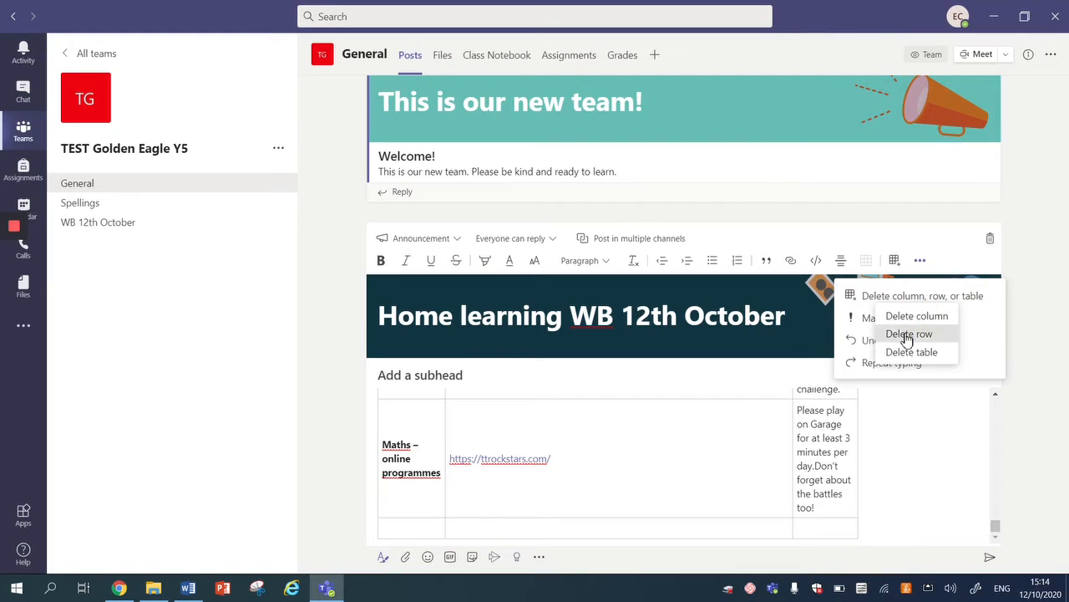
click(909, 333)
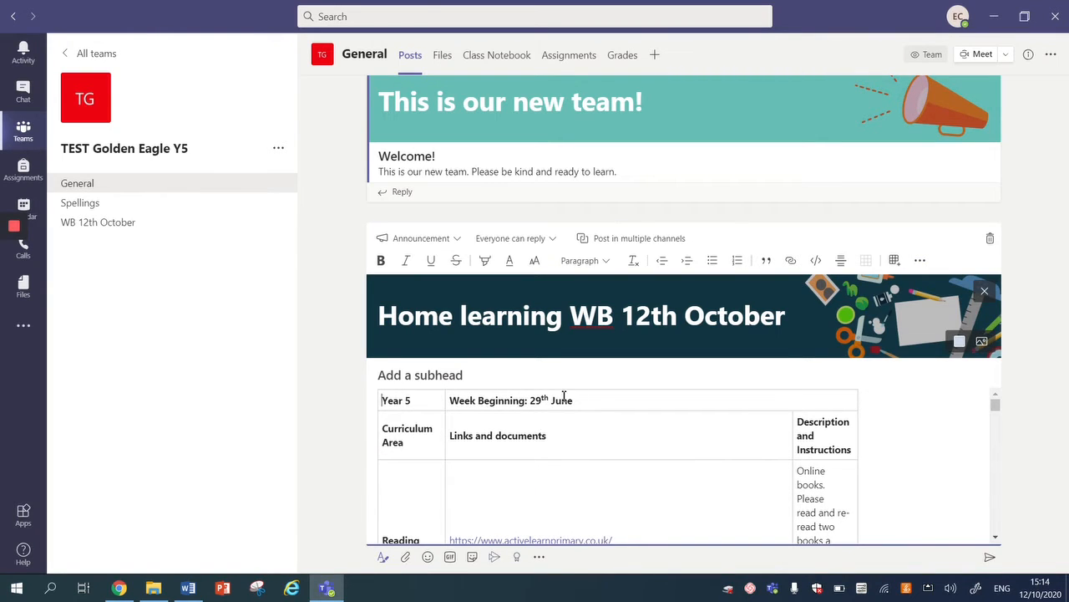
Change the table's week-beginning date to 12th October and insert line breaks before and after the English row's Lesson 1 heading.
drag(577, 400, 535, 399)
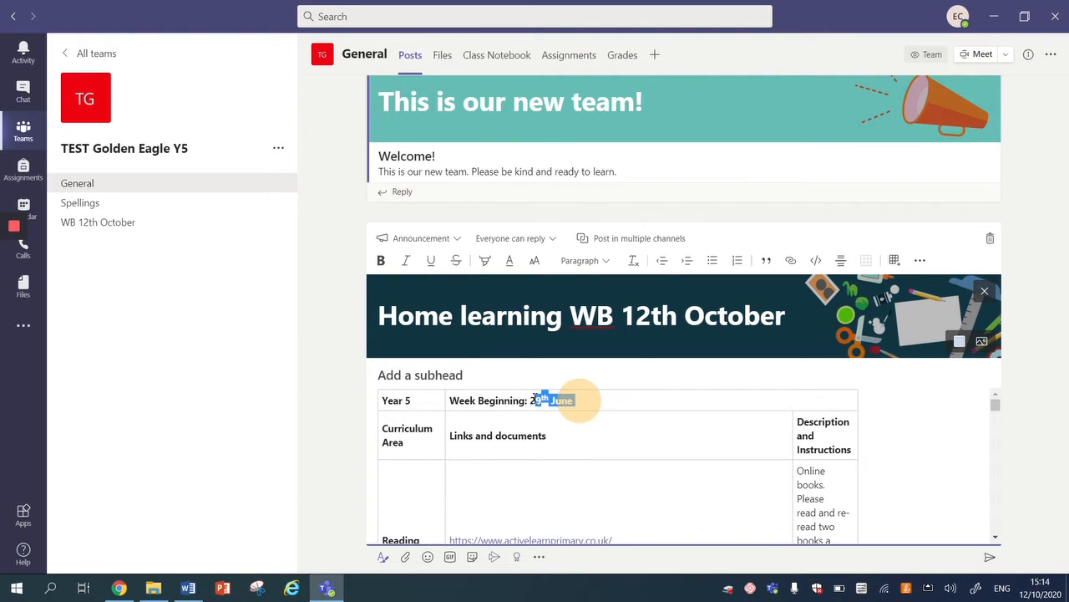
text(12th October)
scroll(610, 452, down, 2)
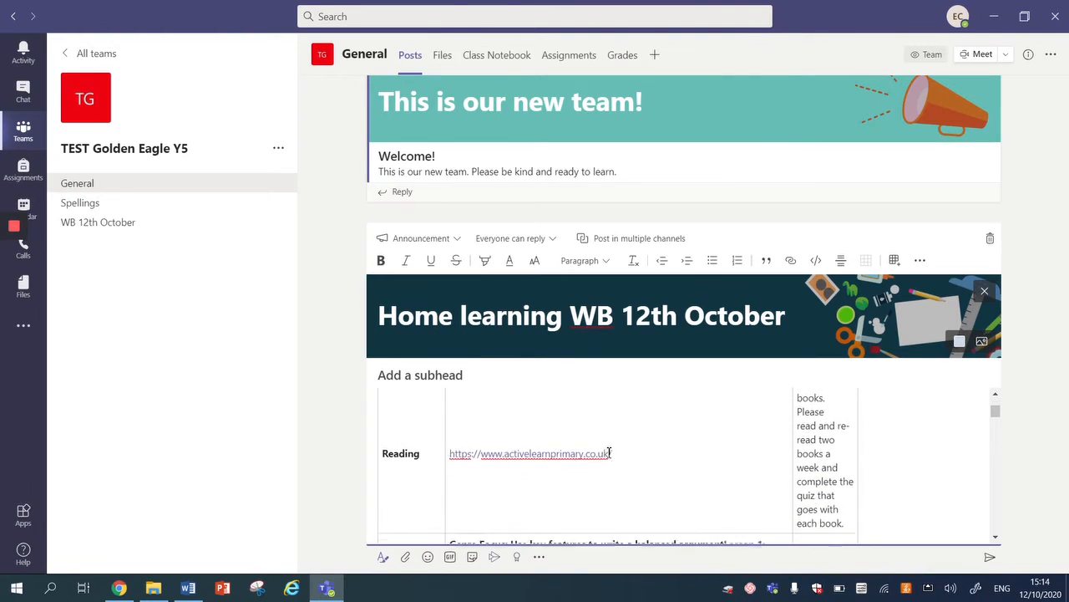
scroll(610, 452, down, 3)
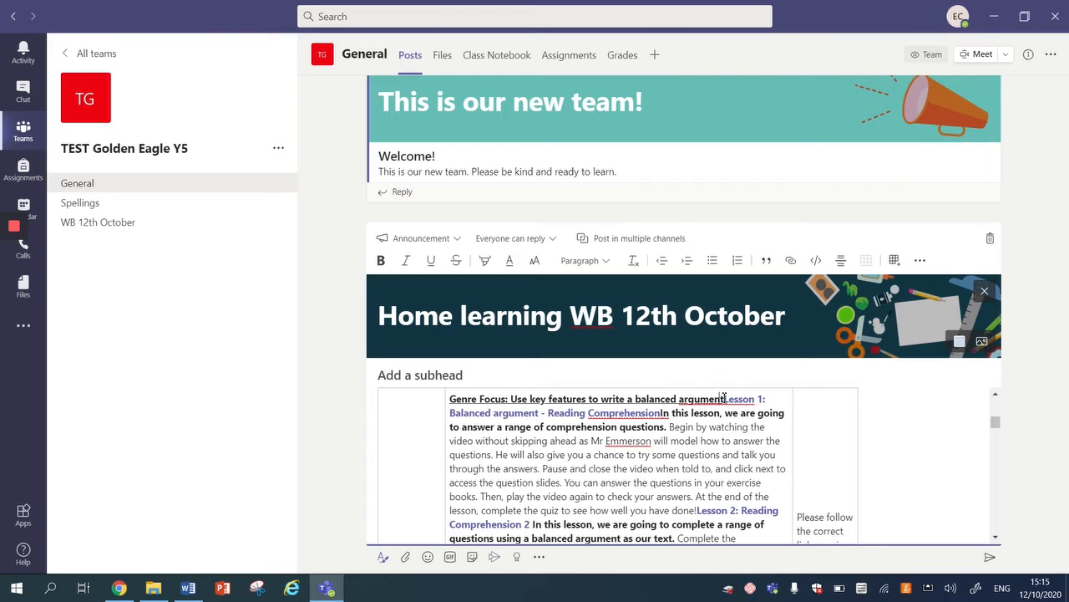
key(Return)
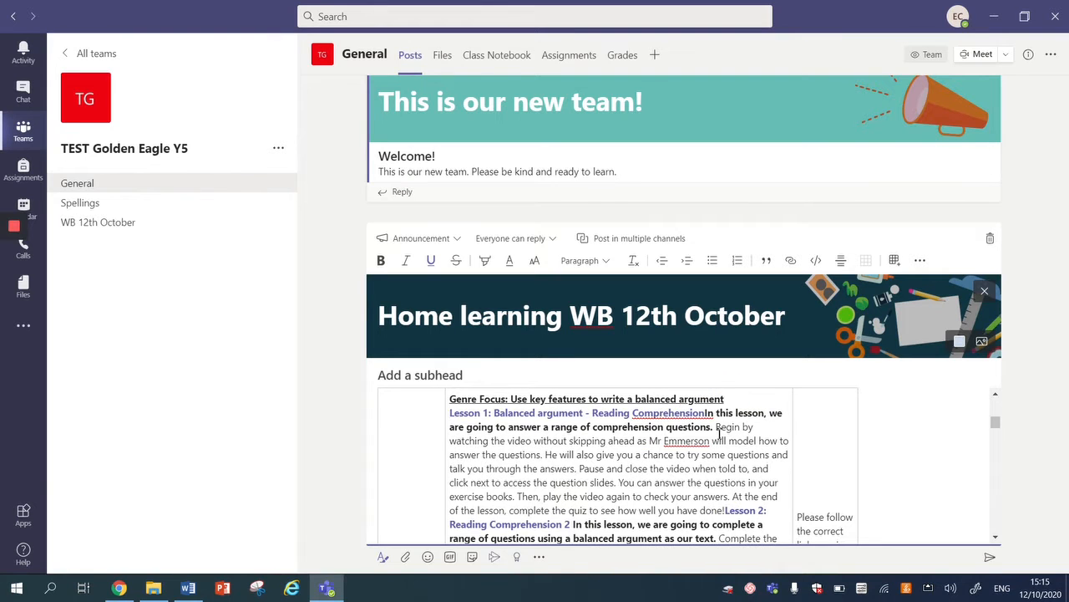
click(708, 413)
key(Return)
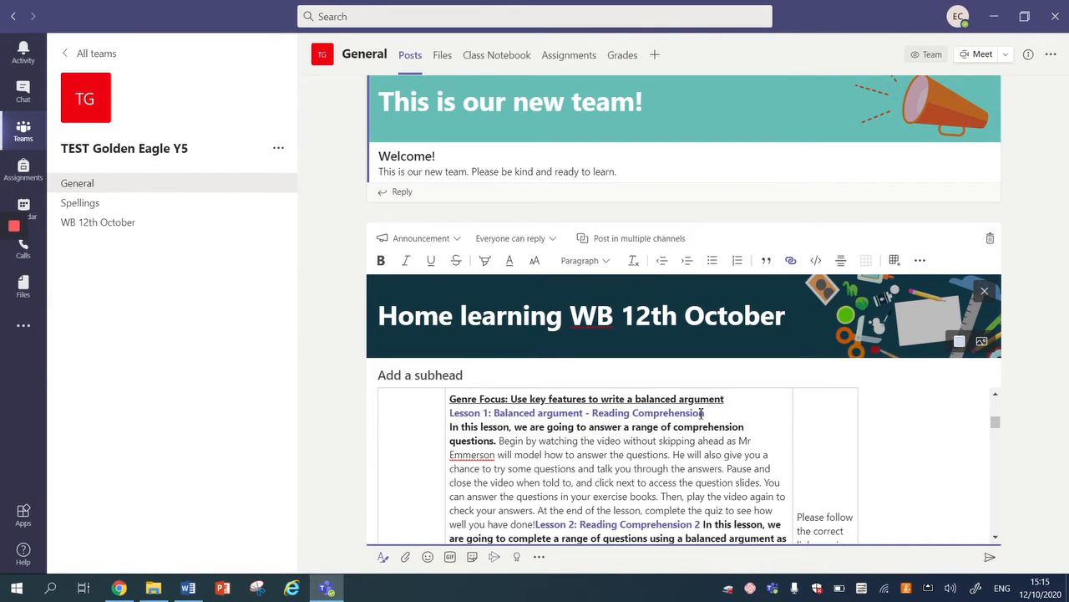
scroll(557, 444, down, 3)
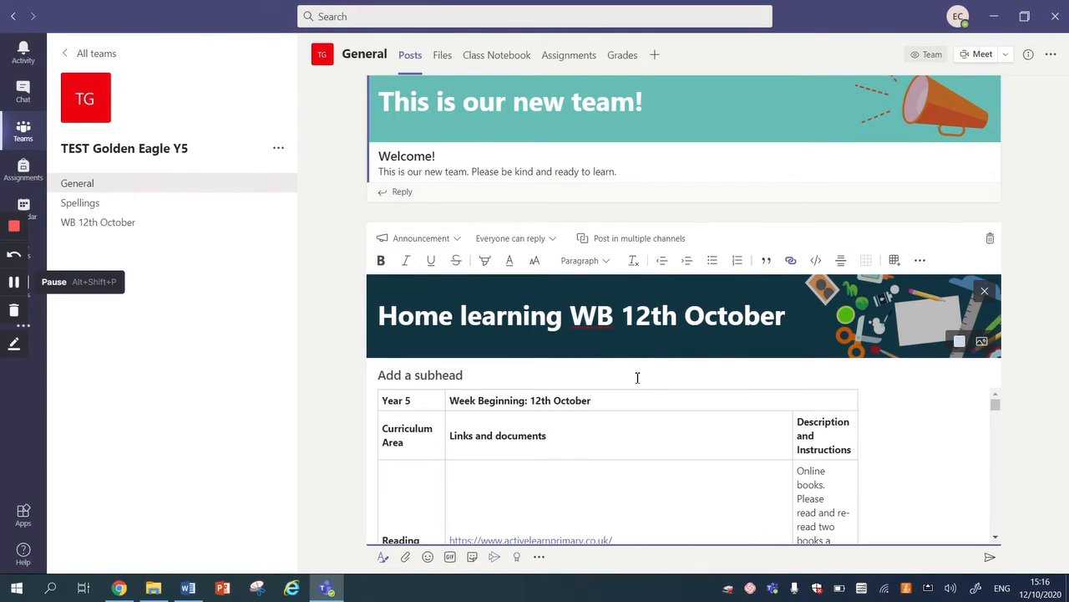
Review the announcement table and restrict replies to "You and moderators can reply".
scroll(658, 434, down, 10)
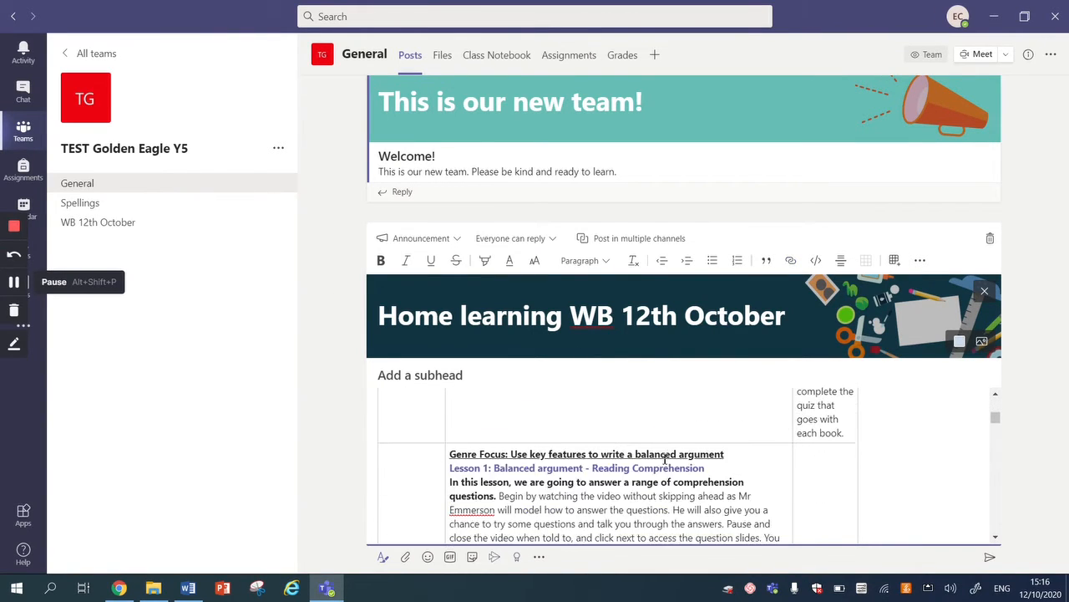
scroll(664, 458, up, 10)
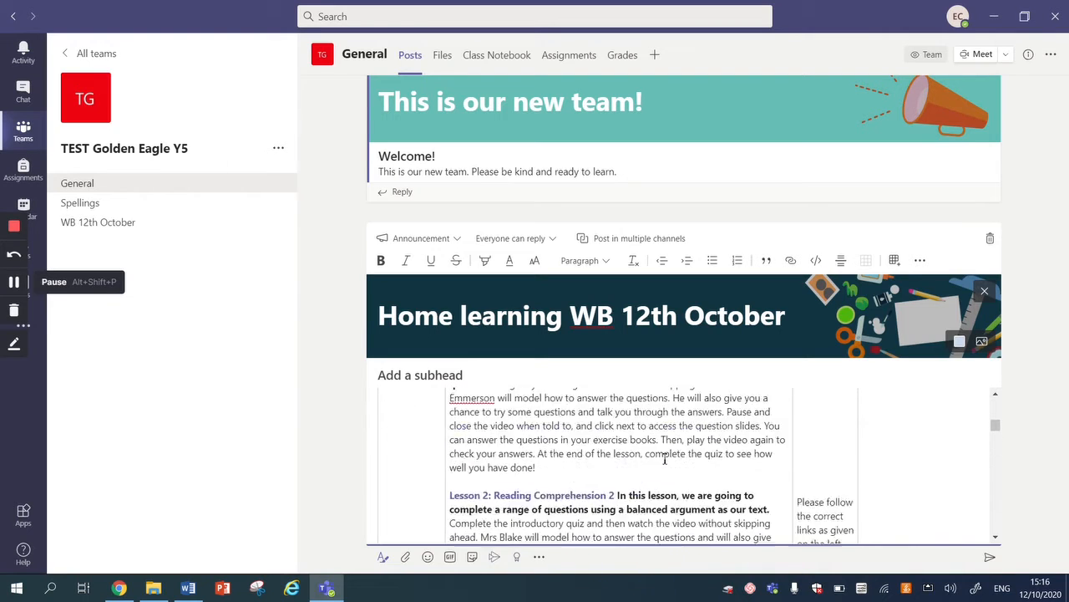
click(530, 238)
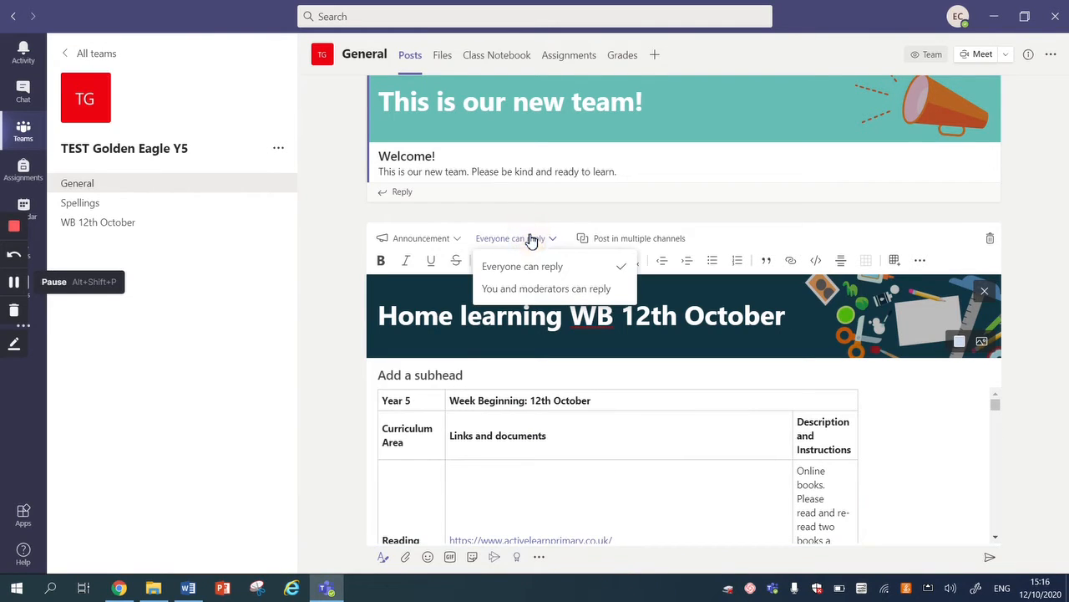
click(533, 290)
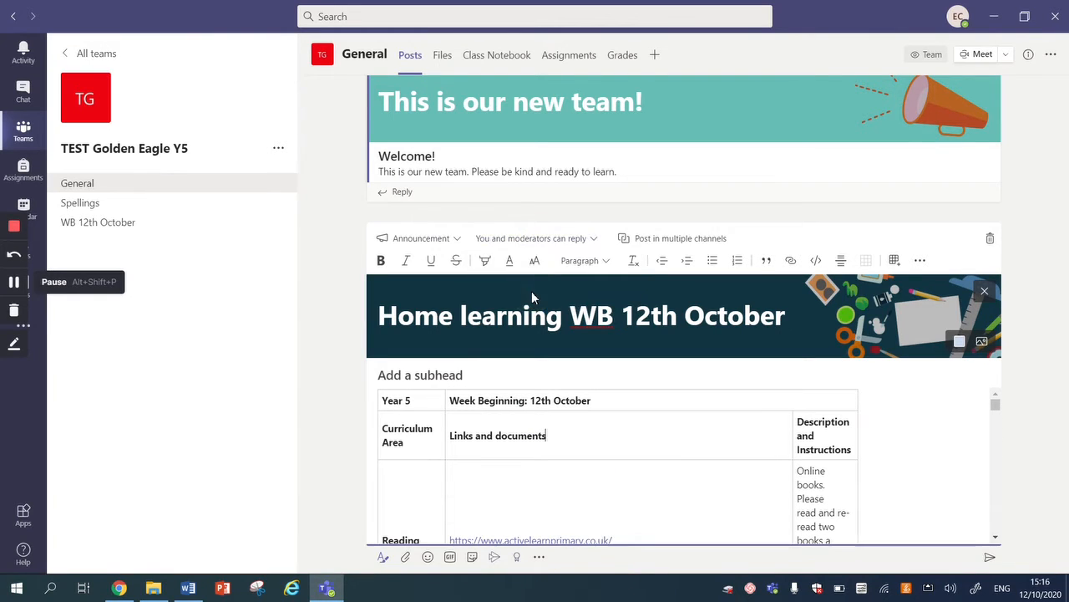
Set the announcement to post also in the WB 12th October channels of TEST Golden Eagle Y5 and TEST Year 5.
click(694, 240)
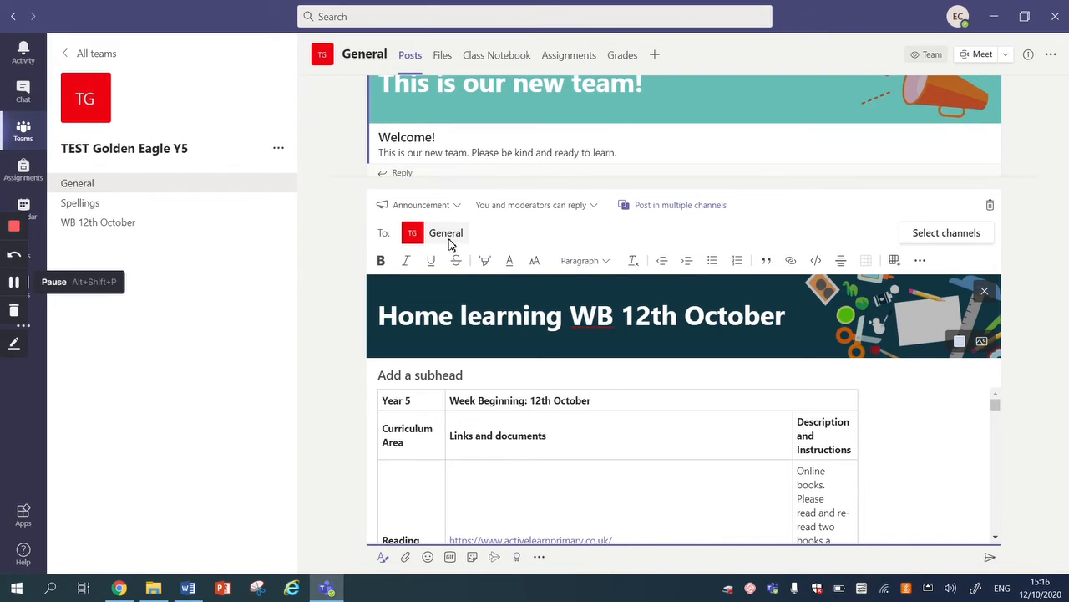
click(941, 237)
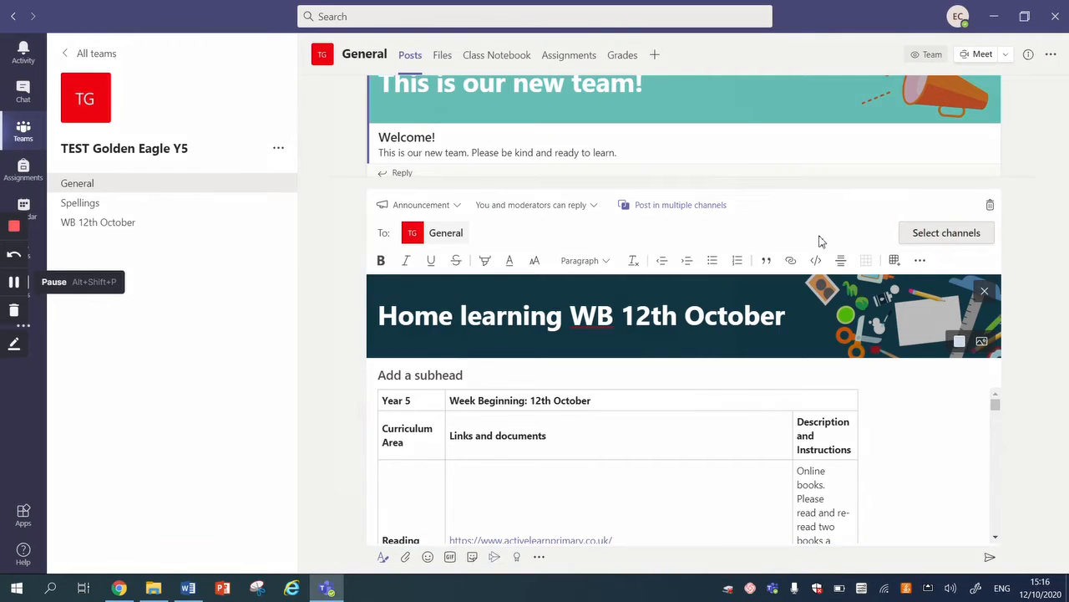
scroll(490, 337, down, 1)
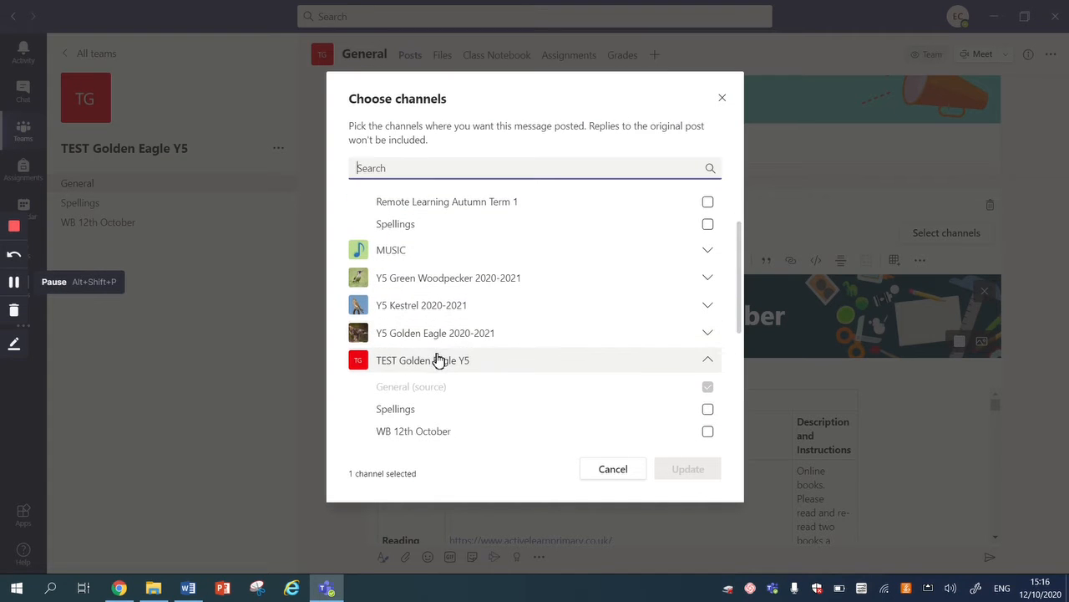
scroll(439, 360, down, 2)
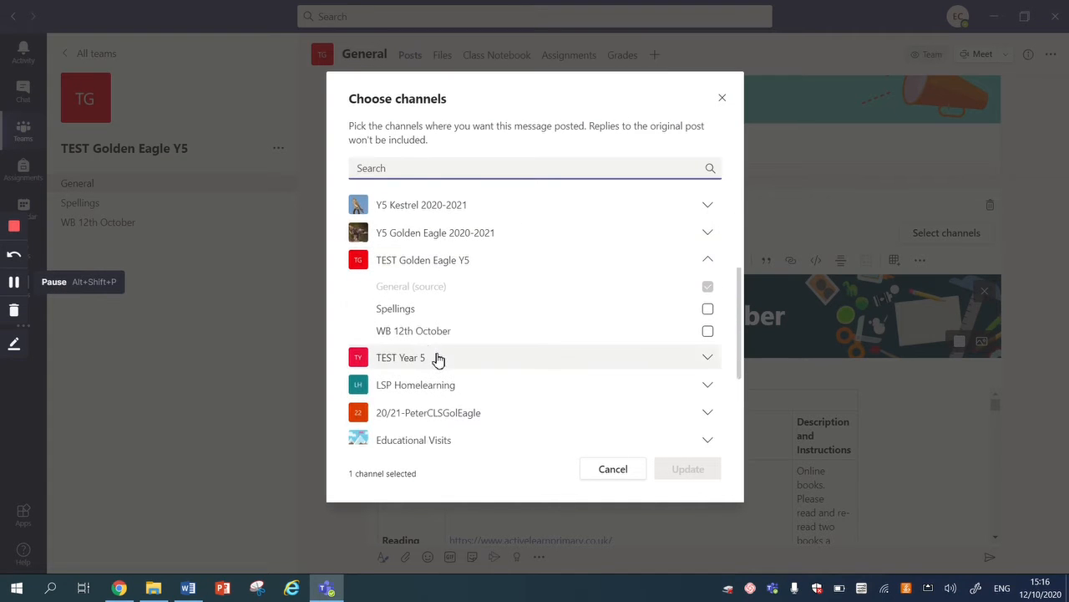
click(708, 333)
scroll(572, 339, down, 2)
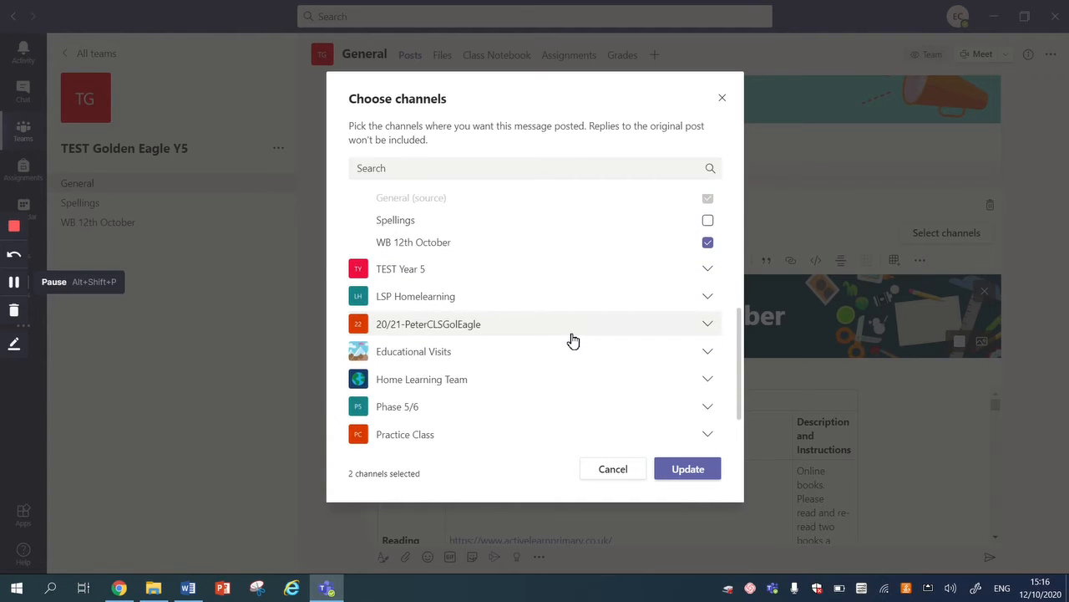
scroll(572, 340, down, 1)
click(425, 216)
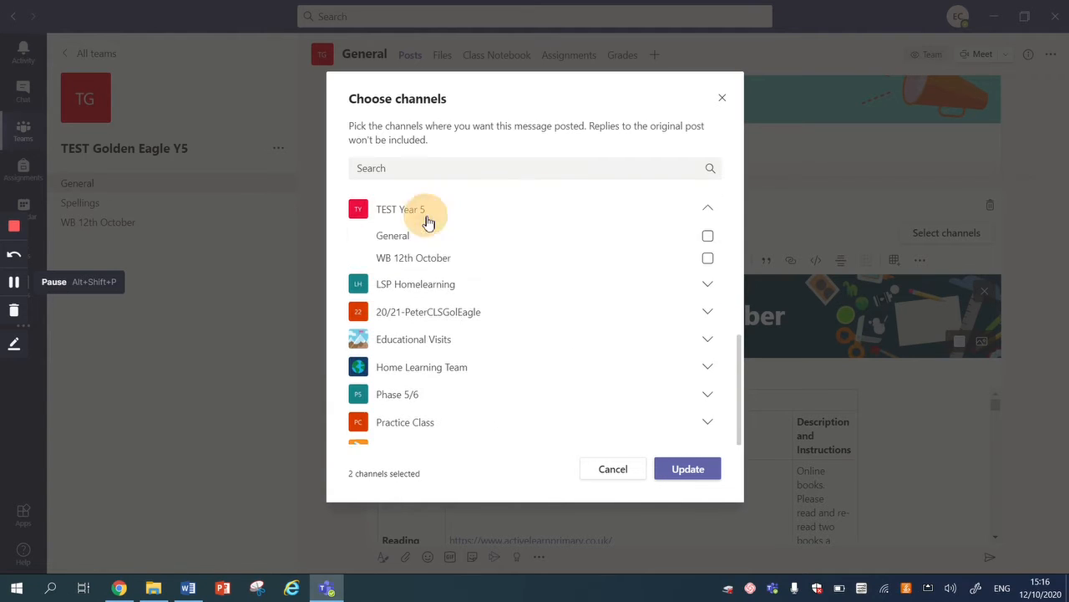
click(707, 259)
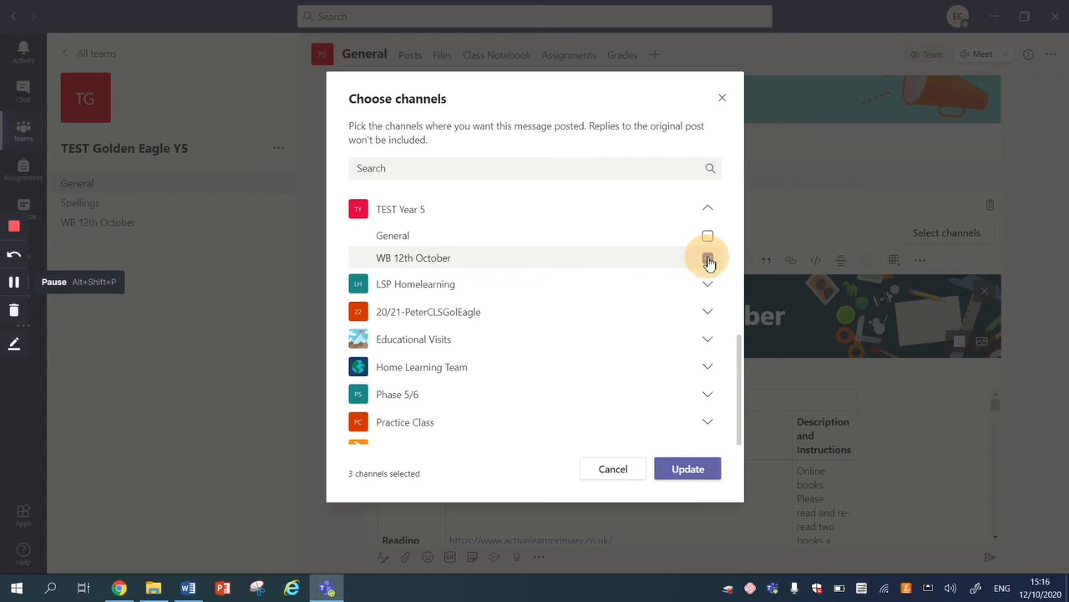
click(689, 472)
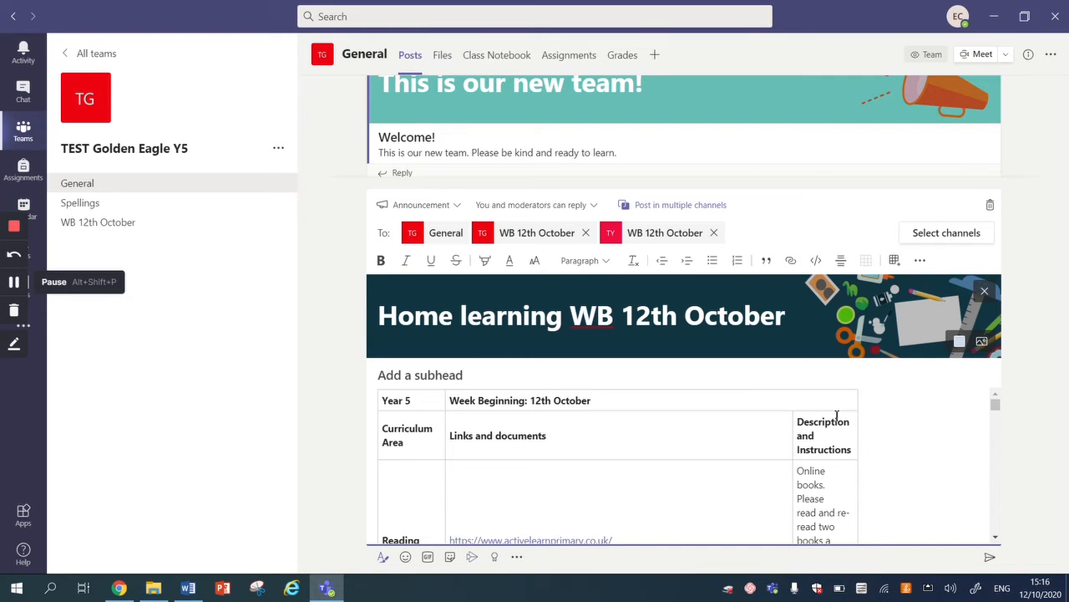
Send the home learning announcement to the selected channels and check the post in General.
scroll(837, 415, down, 2)
scroll(731, 404, up, 2)
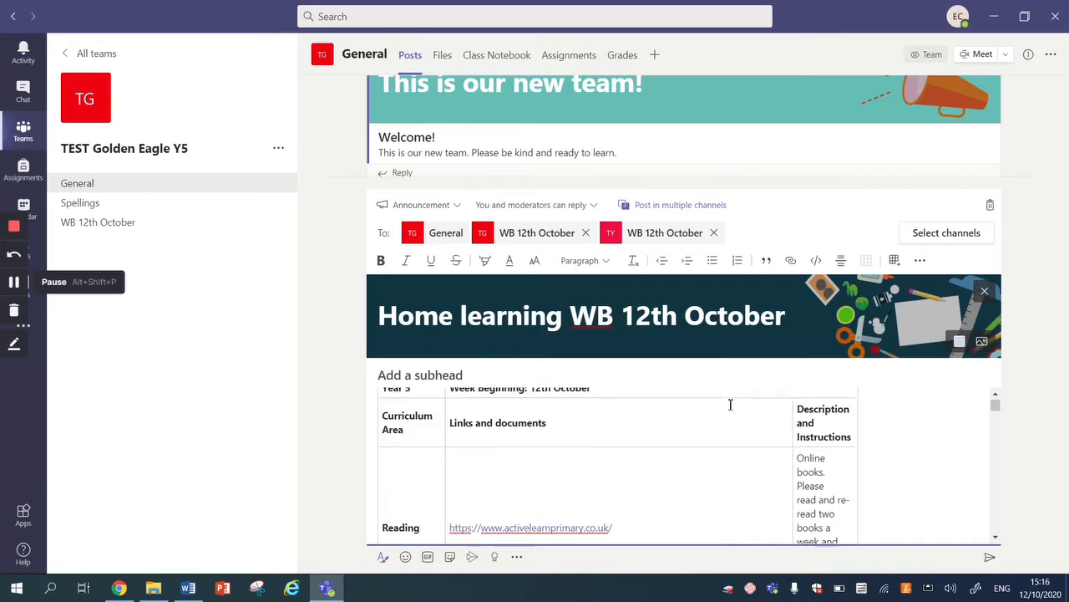
click(990, 557)
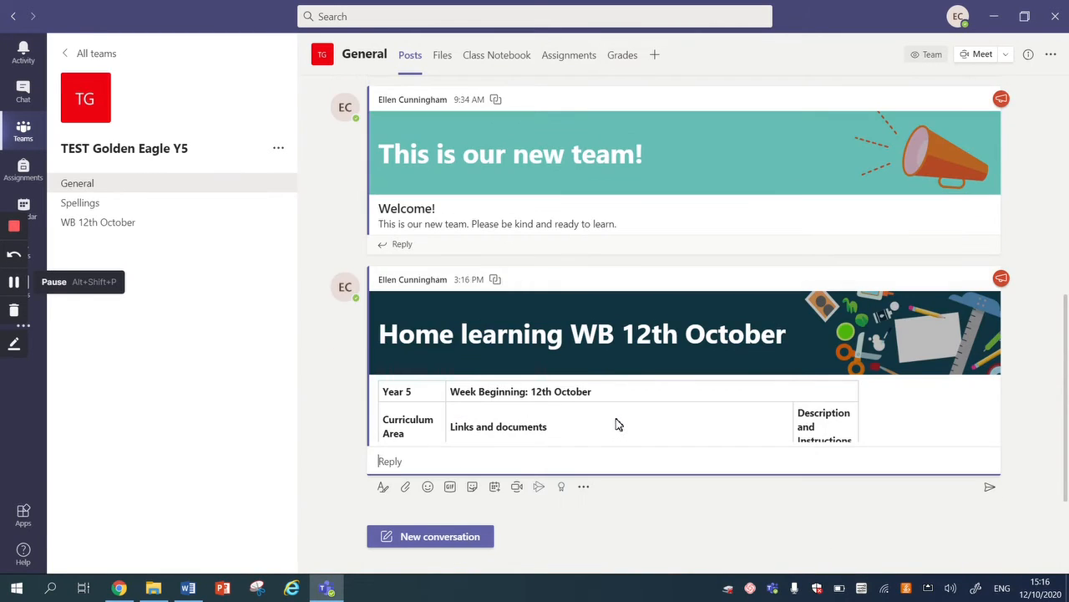
scroll(575, 406, up, 1)
scroll(573, 407, down, 1)
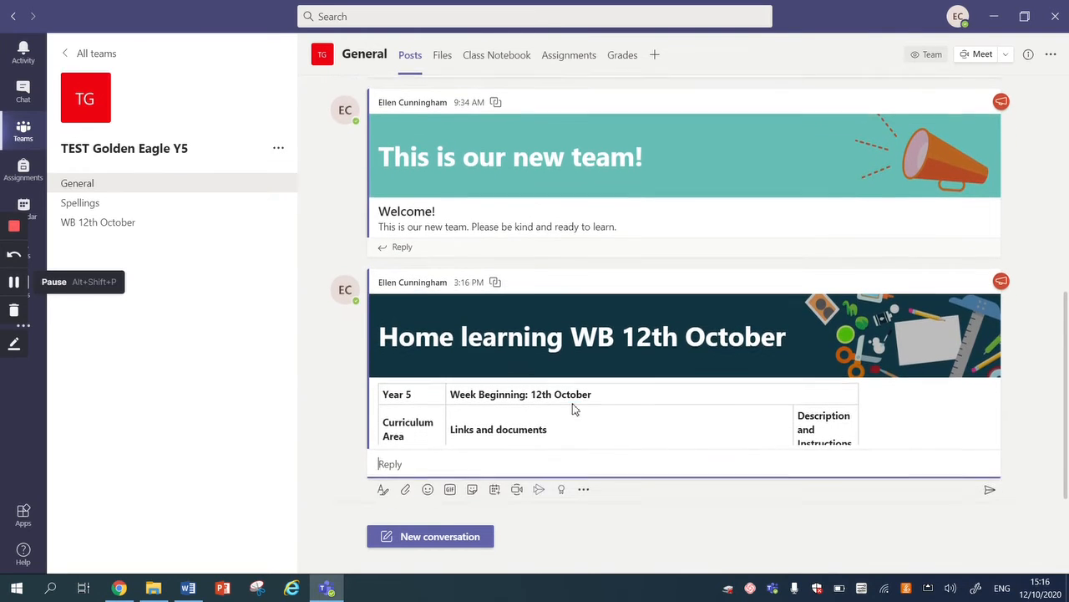
click(1023, 333)
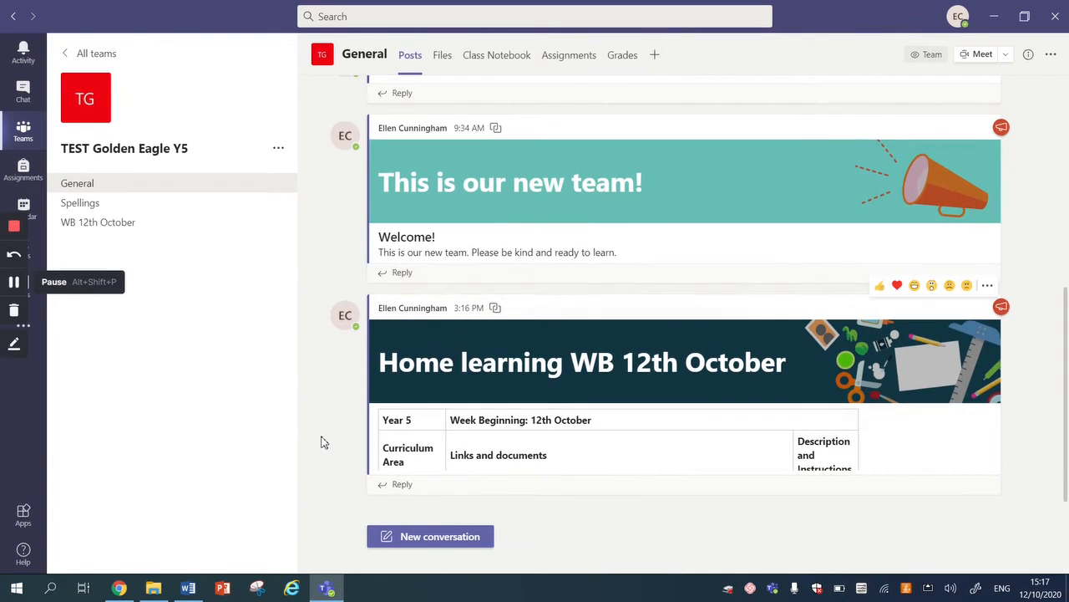
Switch to the Word document and copy the lesson table from the Vocabulary row to the end.
click(188, 589)
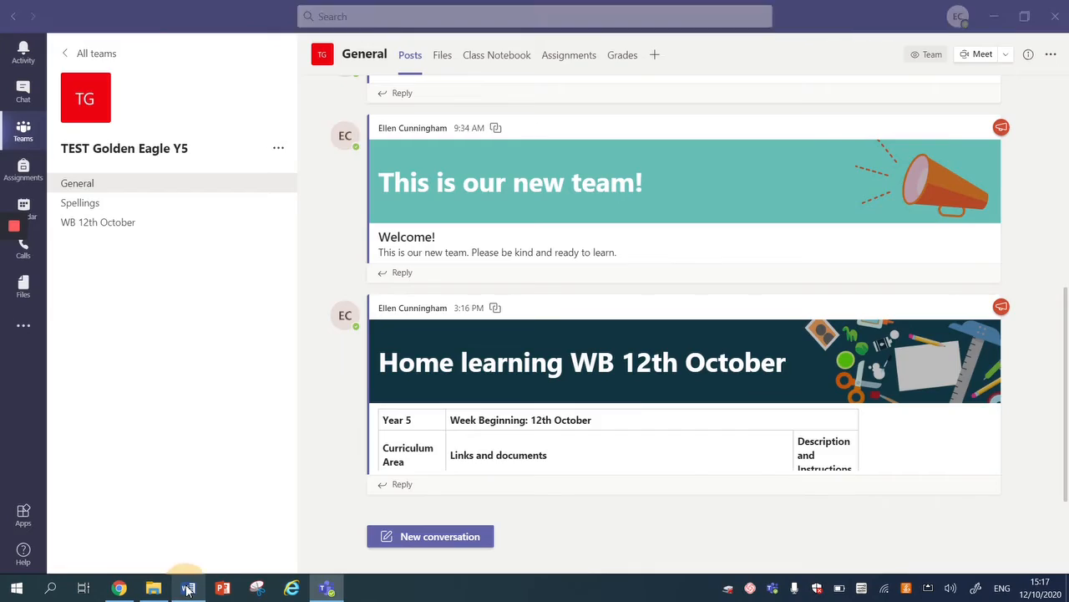
scroll(327, 380, down, 10)
scroll(326, 377, down, 15)
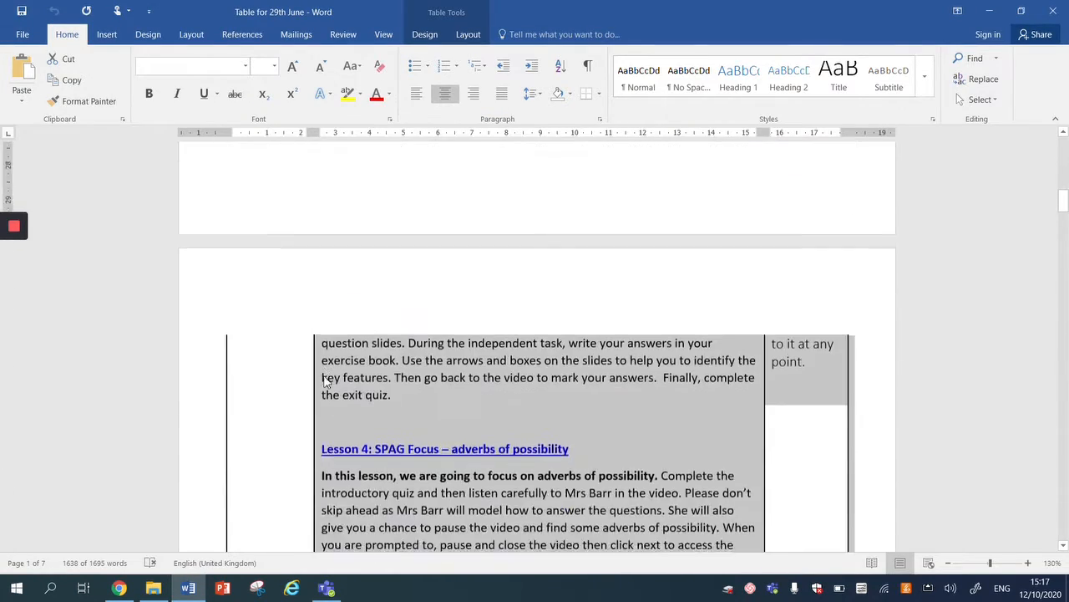
scroll(326, 377, down, 5)
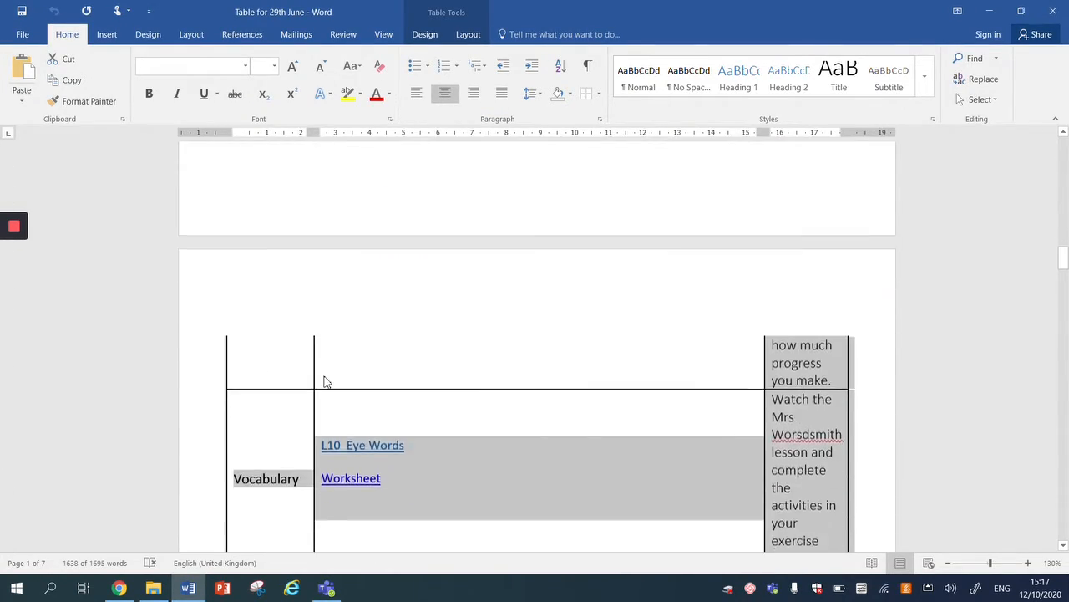
click(284, 314)
drag(246, 323, 800, 598)
Switch back to Teams and start a new formatted post in General as an Announcement.
click(325, 589)
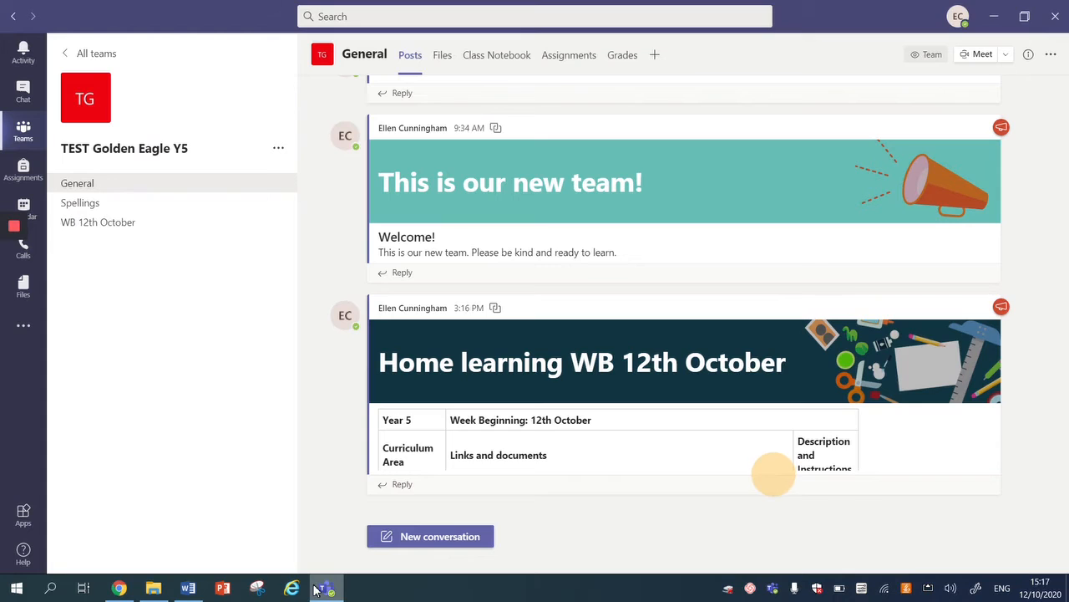
click(458, 535)
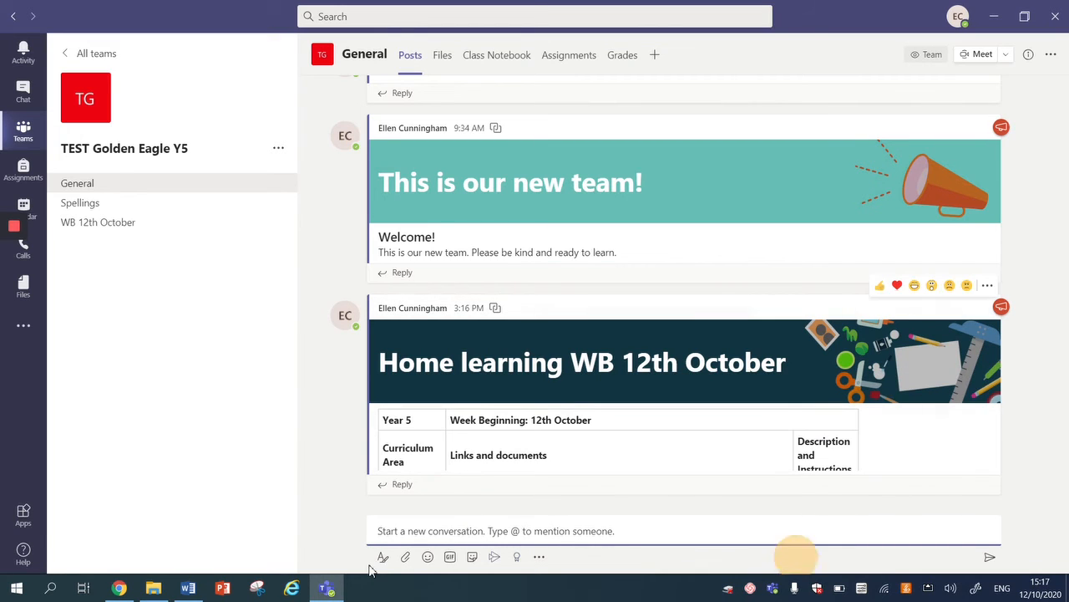
click(382, 556)
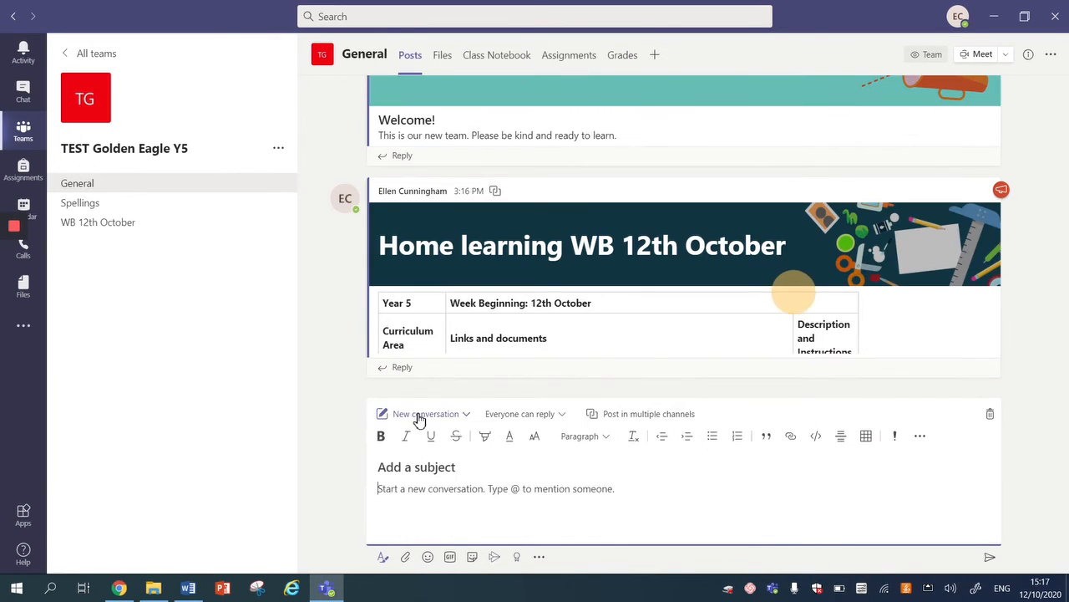
click(420, 418)
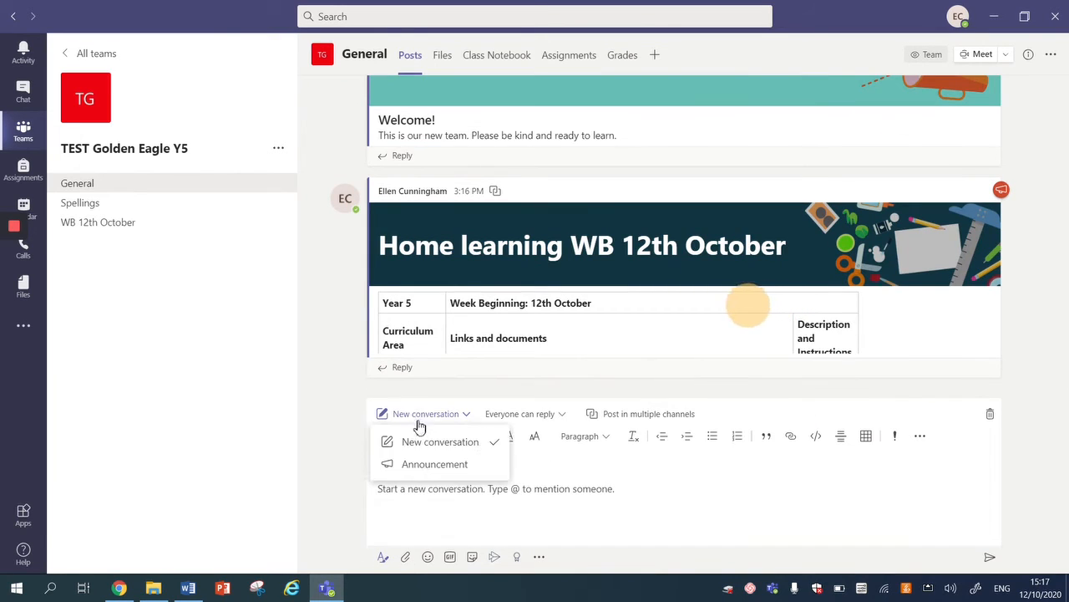
click(425, 468)
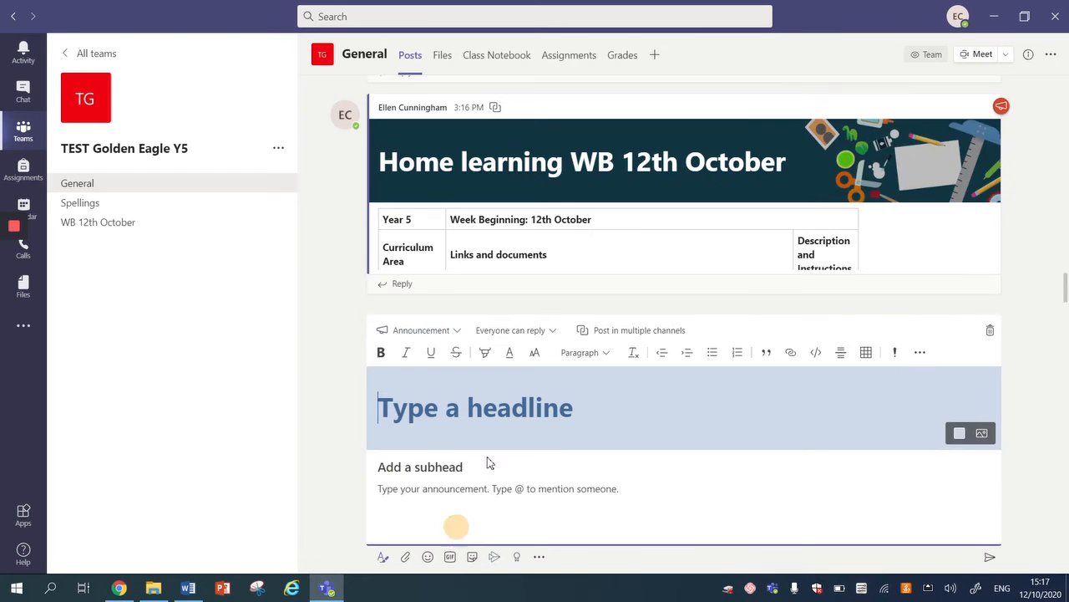
Paste the copied table rows into the body of the new announcement and check them through to the last row.
click(469, 497)
key(ctrl+v)
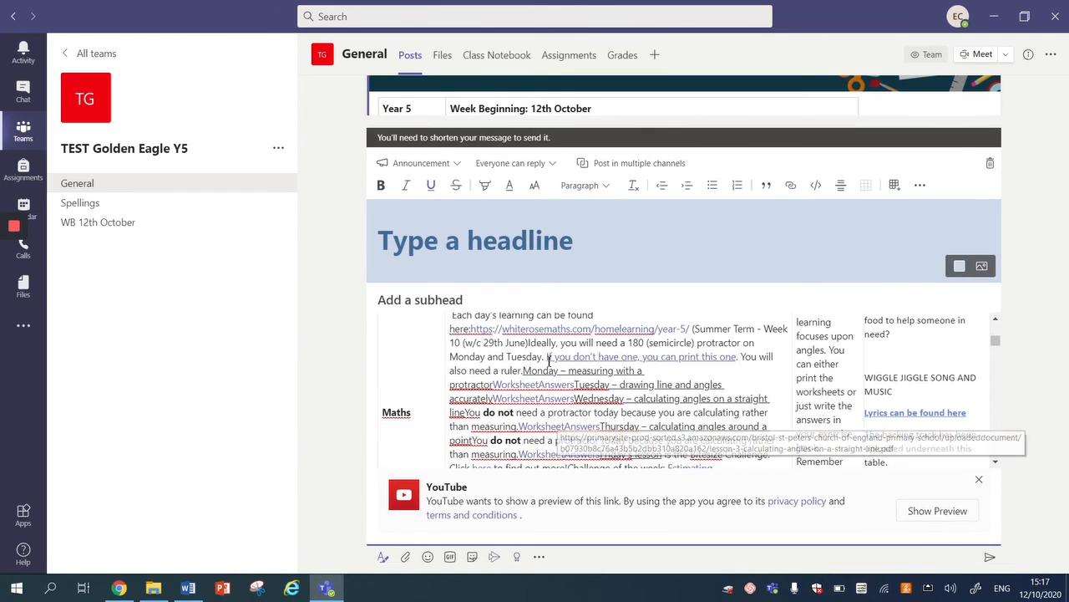
scroll(549, 361, up, 3)
scroll(549, 361, down, 10)
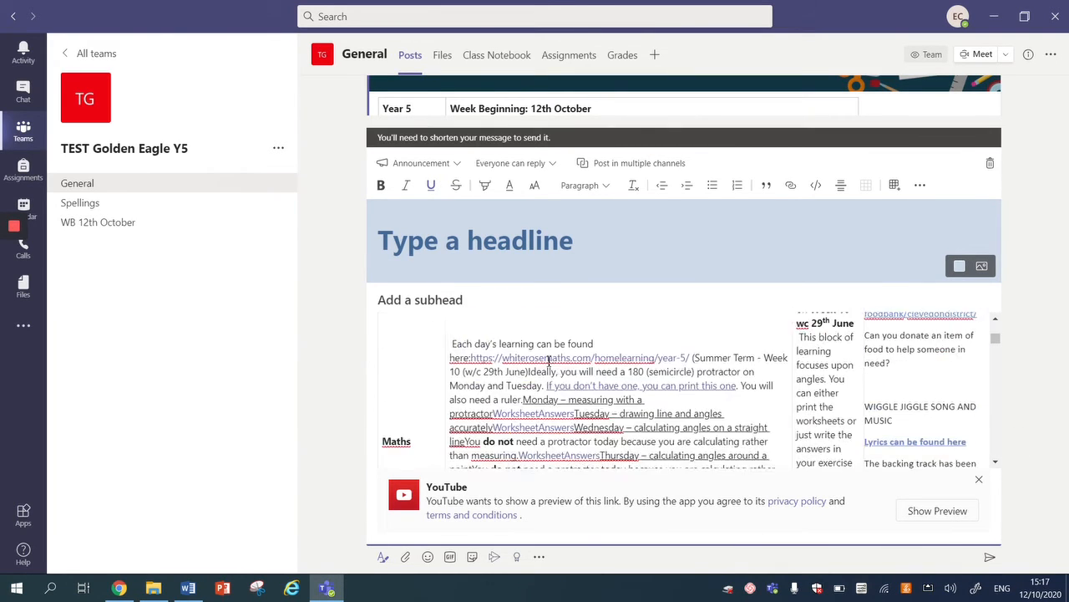
scroll(549, 354, down, 10)
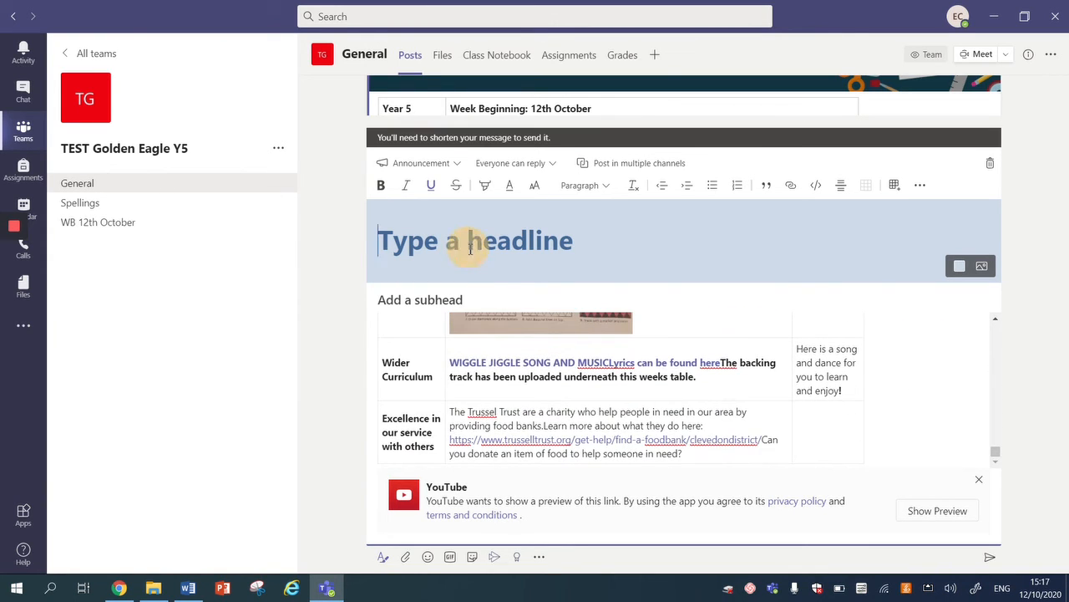
Set the headline background to the dark General image with stationery and craft items.
click(981, 268)
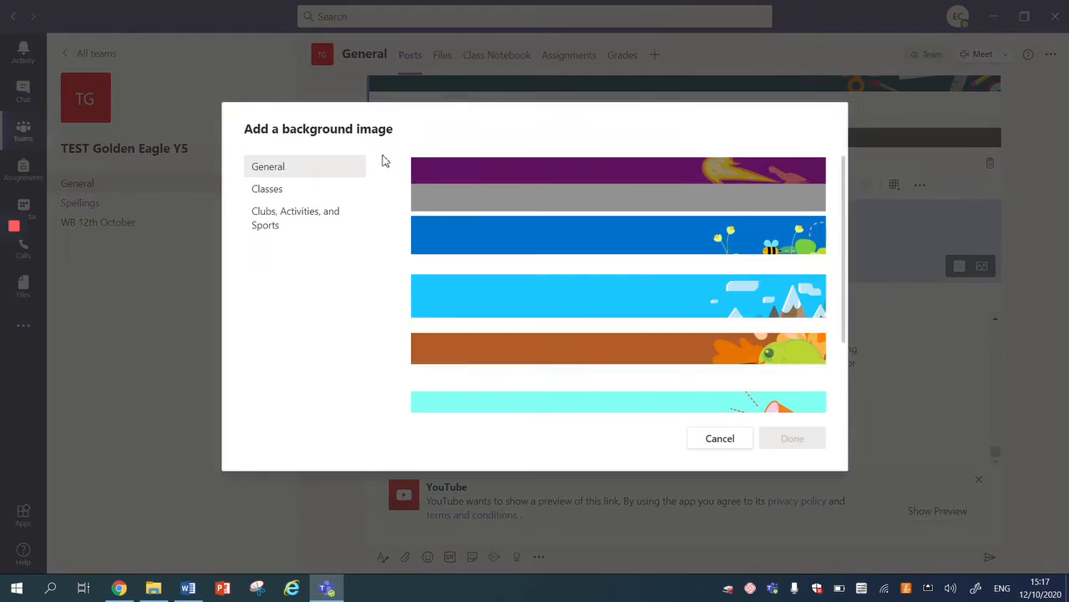
scroll(810, 405, down, 3)
scroll(725, 360, down, 2)
click(698, 368)
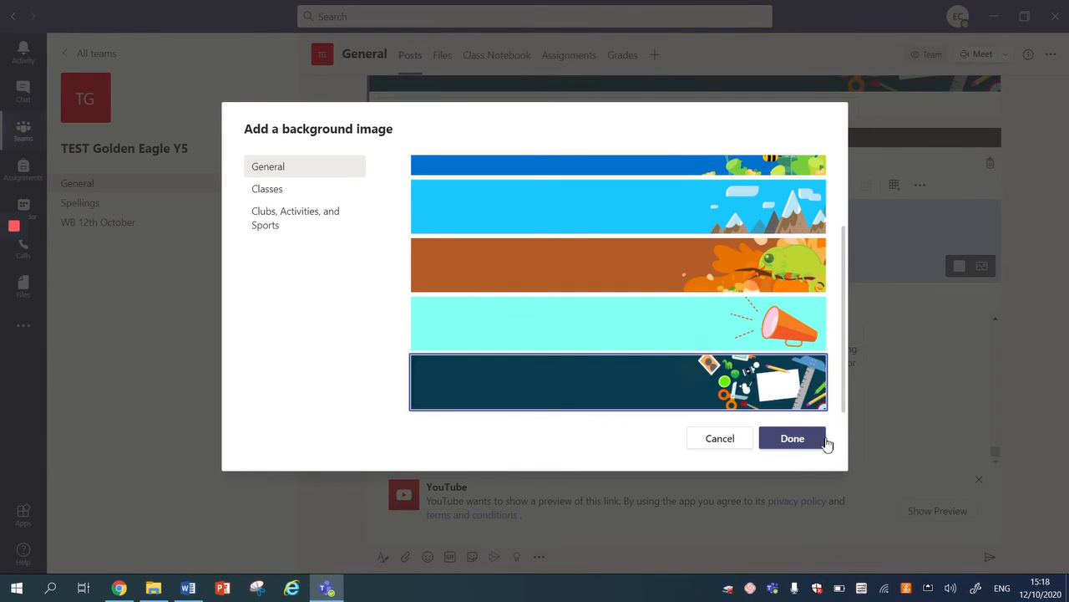
click(819, 440)
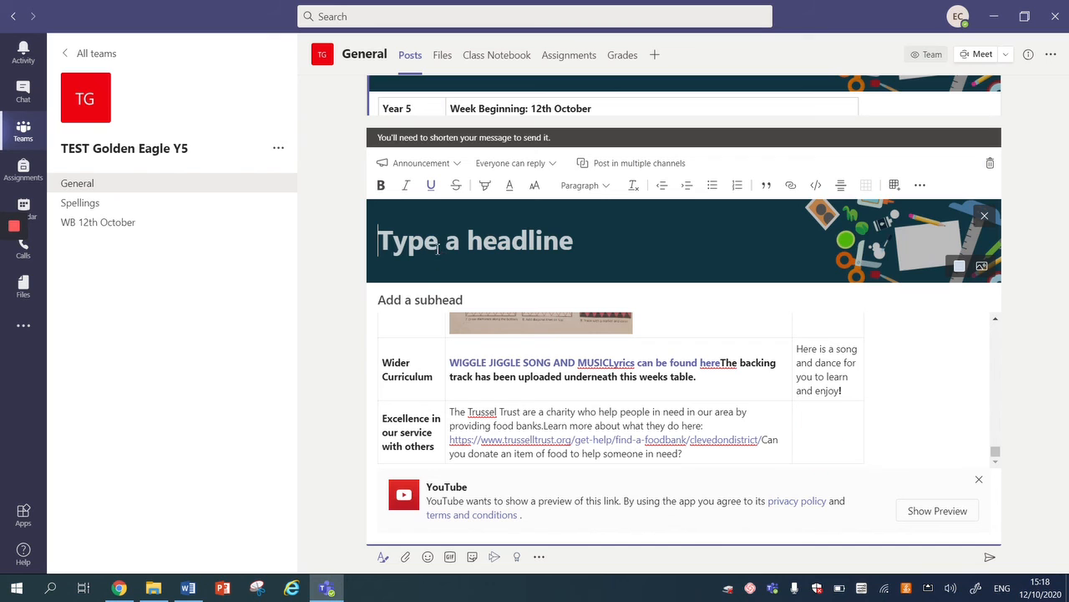
Delete the pasted table rows from Vocabulary to "Maths – online programmes" and dismiss the YouTube link preview.
click(516, 163)
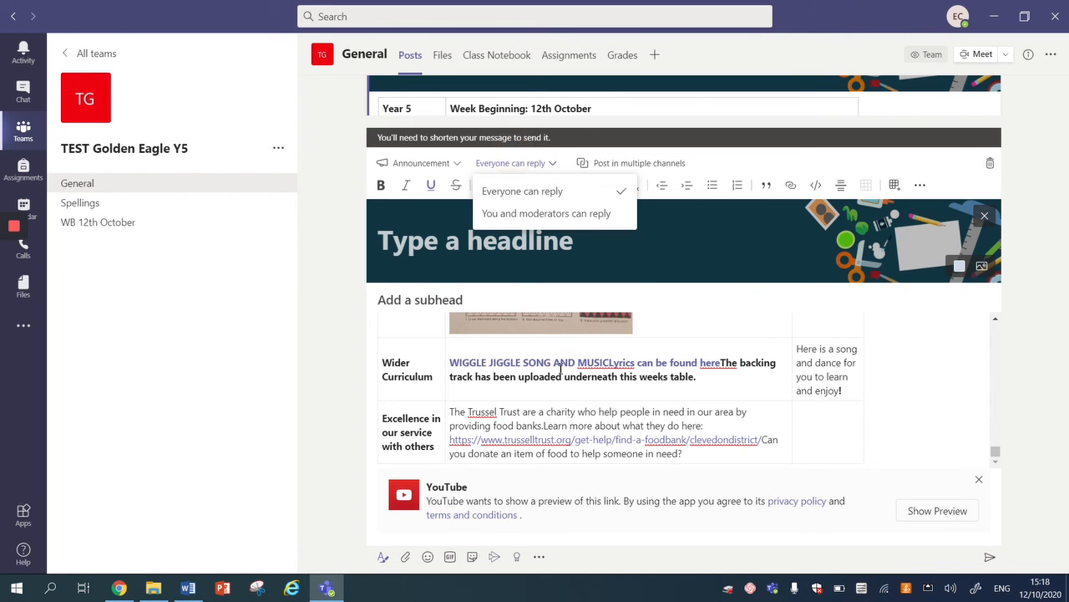
scroll(560, 371, up, 10)
scroll(560, 370, up, 4)
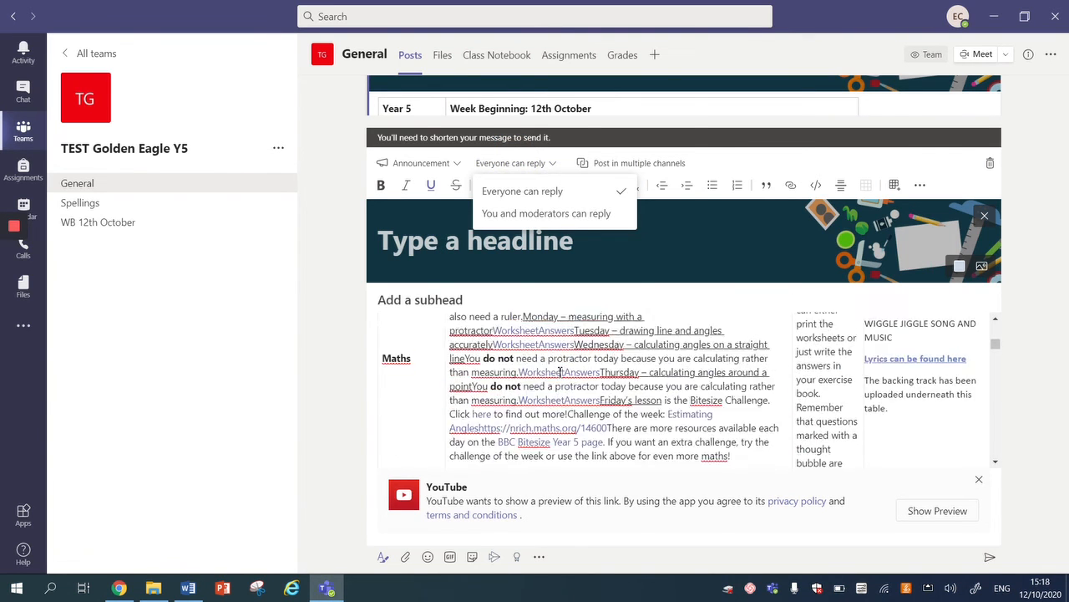
scroll(560, 372, down, 3)
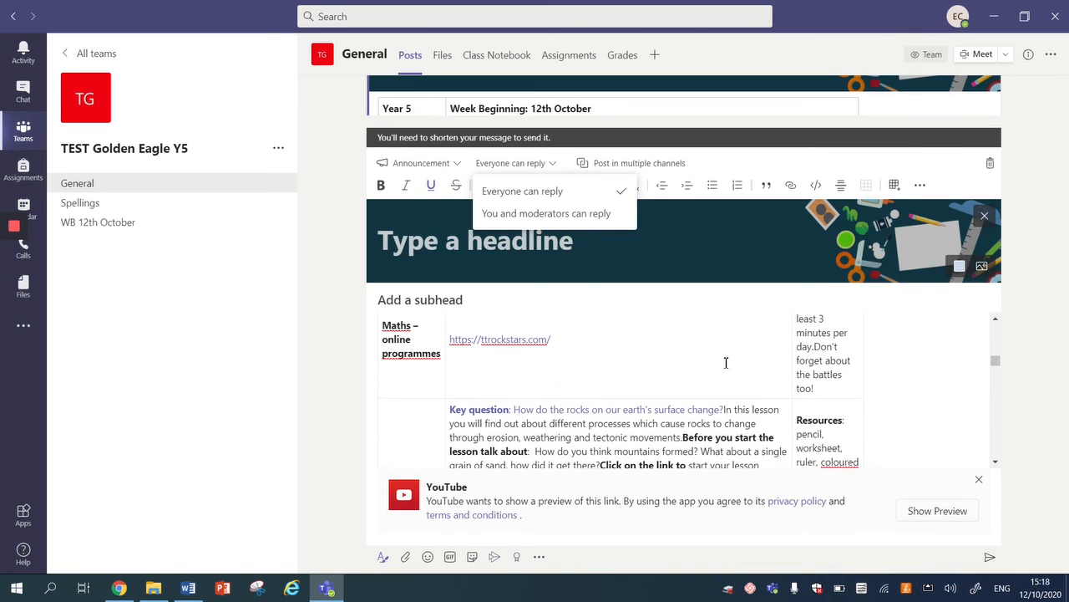
drag(839, 404, 373, 228)
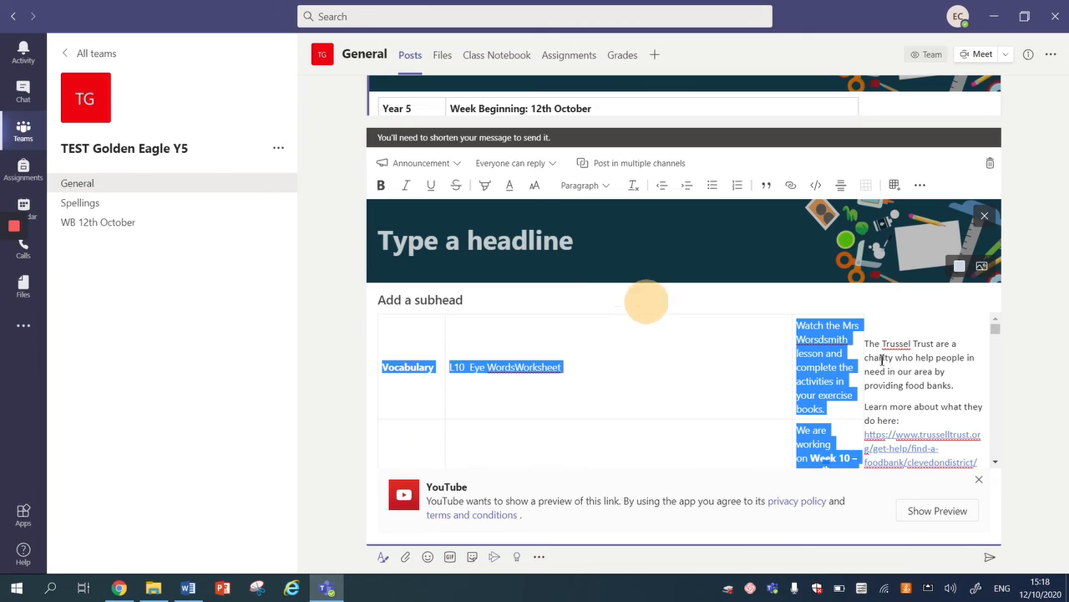
click(919, 184)
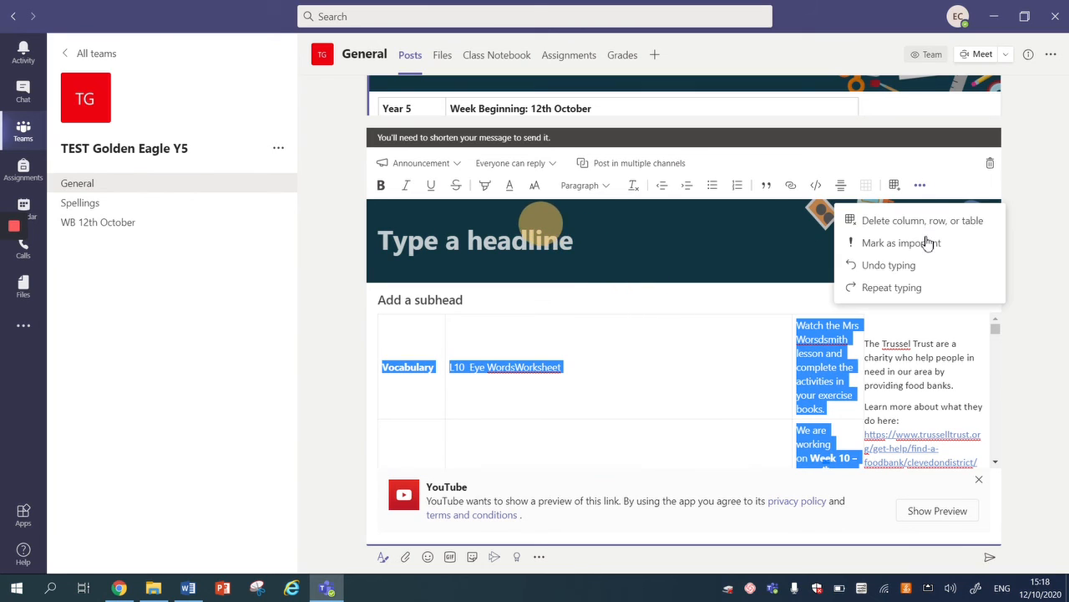
click(902, 221)
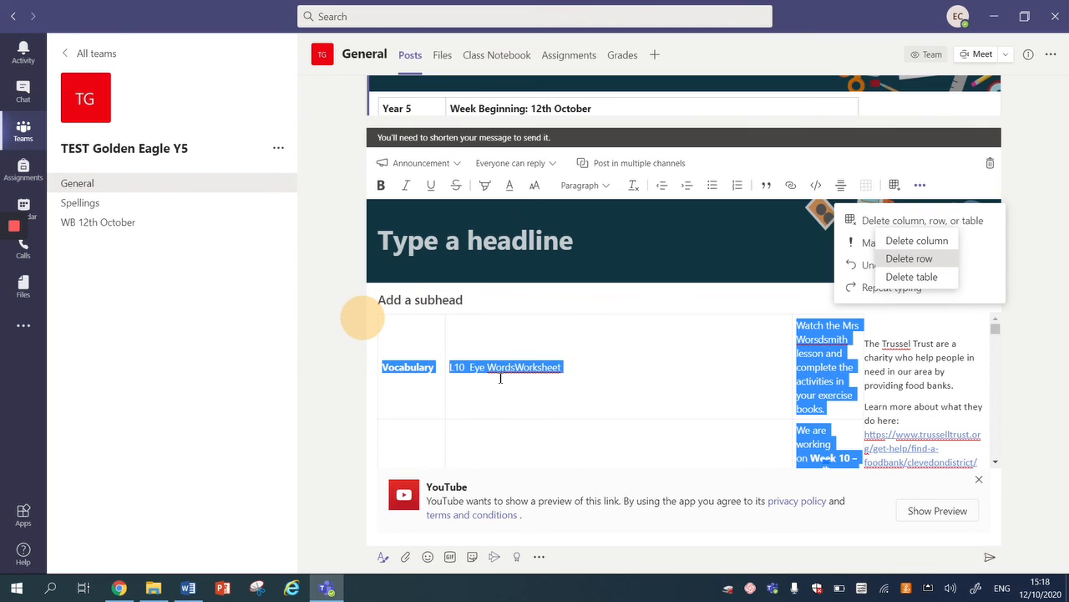
scroll(501, 387, up, 1)
scroll(501, 387, down, 1)
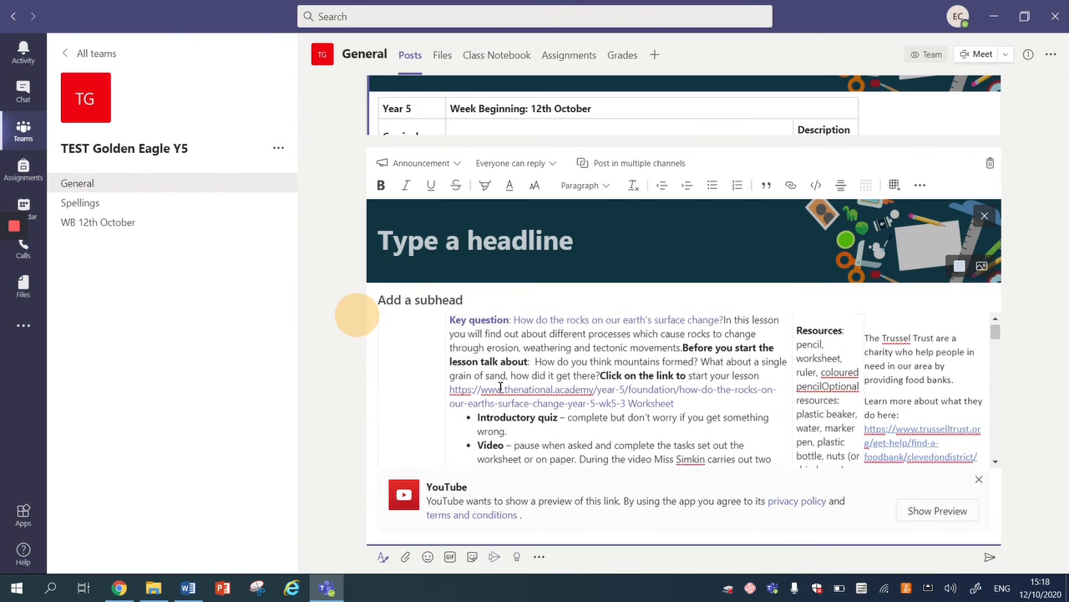
scroll(501, 387, down, 15)
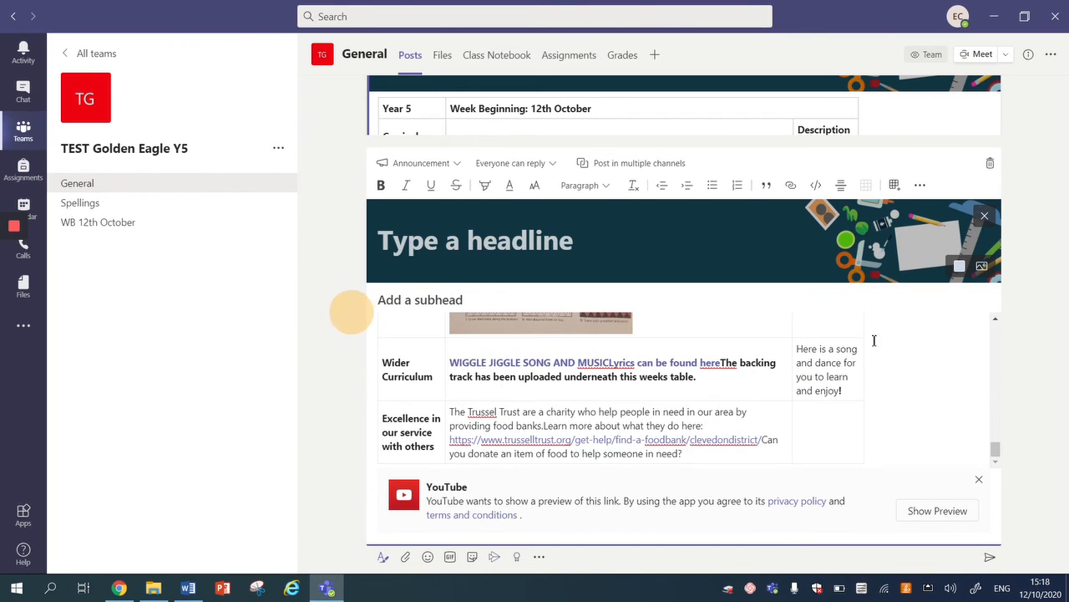
click(979, 480)
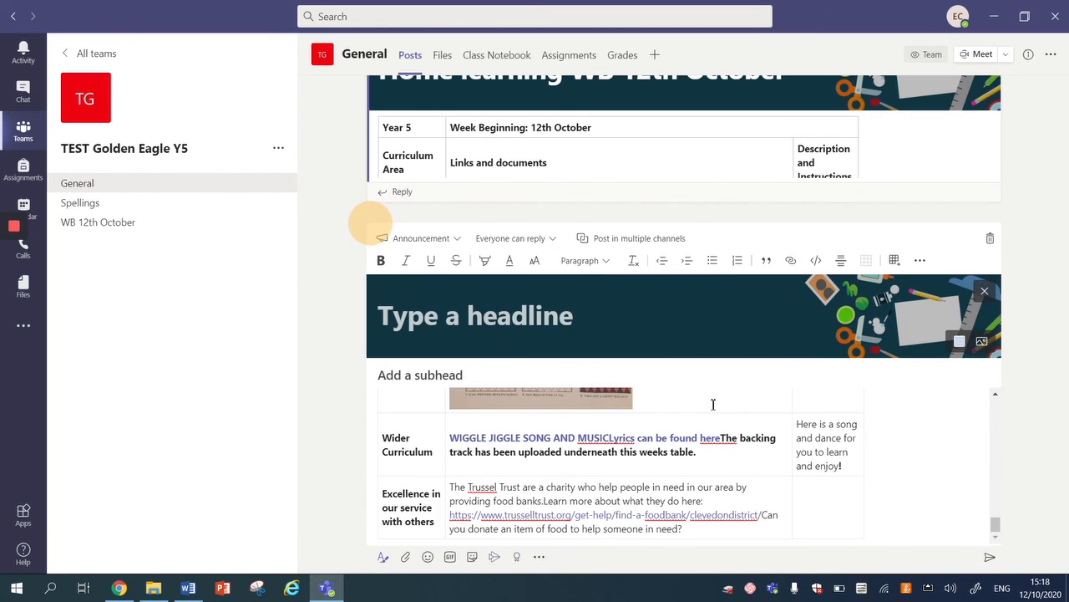